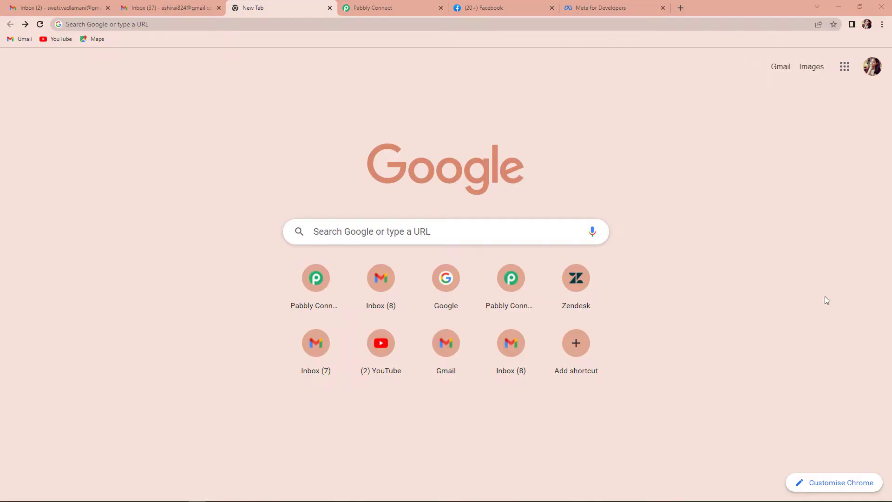
Open pabbly.com/connect in the new tab from the 'pabb' address-bar suggestion.
{"action": "left_click", "coordinate": [160, 25]}
{"action": "type", "text": "pabbly.com/connect/"}
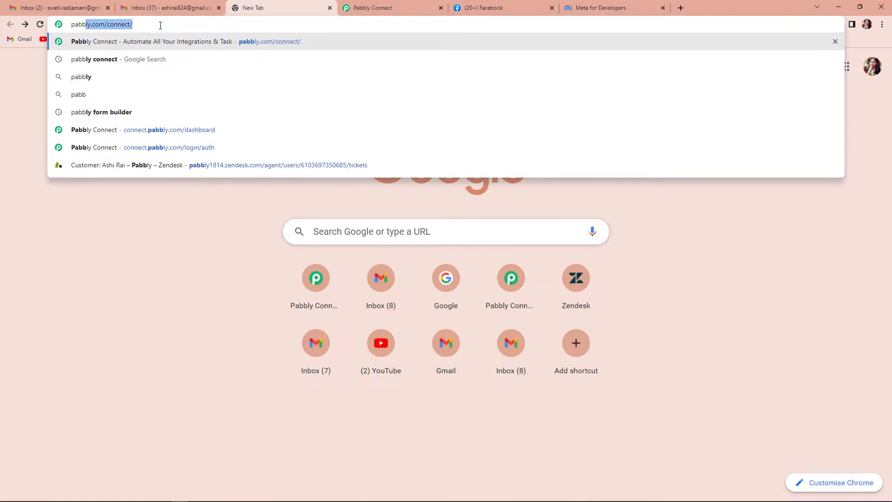
{"action": "key", "text": "Return"}
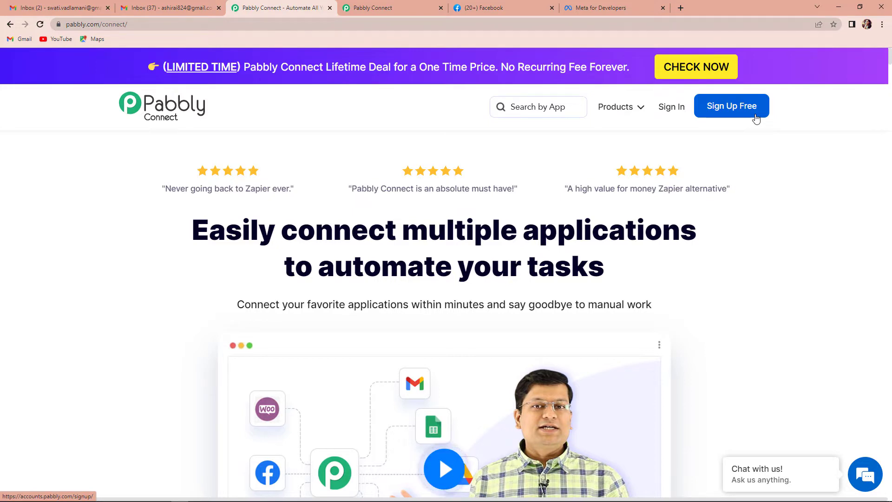
Sign in, enter Pabbly Connect, and create a workflow named 'Facebook Lead Ads to Zoho CRM'.
{"action": "left_click", "coordinate": [669, 109]}
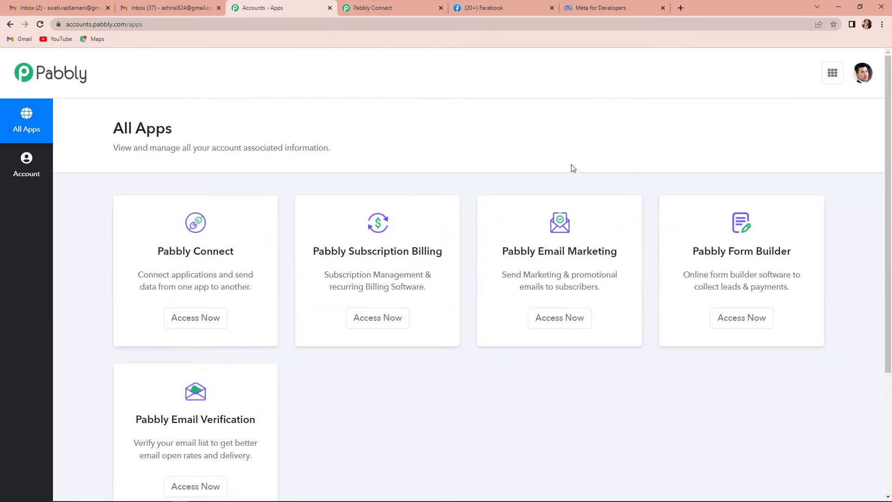
{"action": "left_click", "coordinate": [208, 319]}
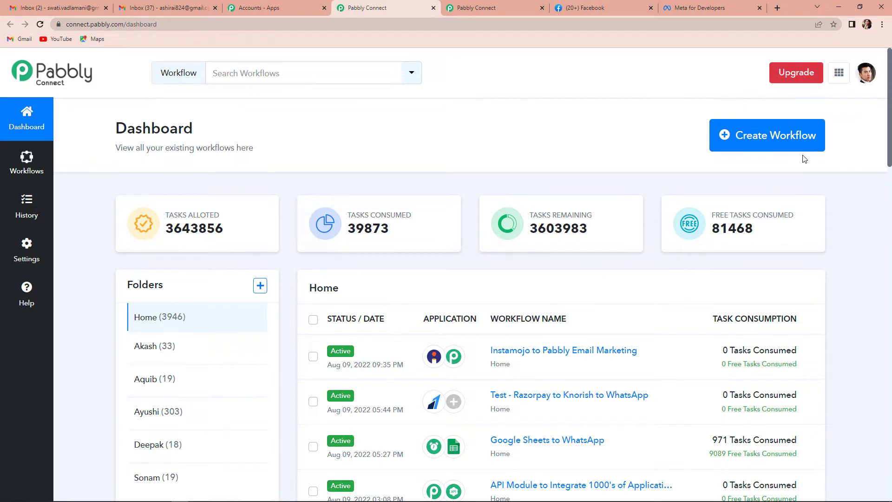
{"action": "left_click", "coordinate": [760, 138]}
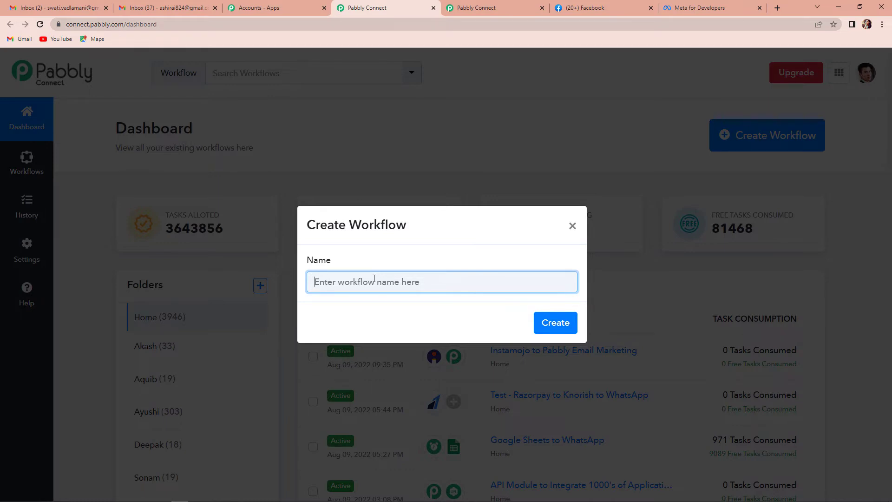
{"action": "type", "text": "Facebook Lead Ads to Zoho CRM"}
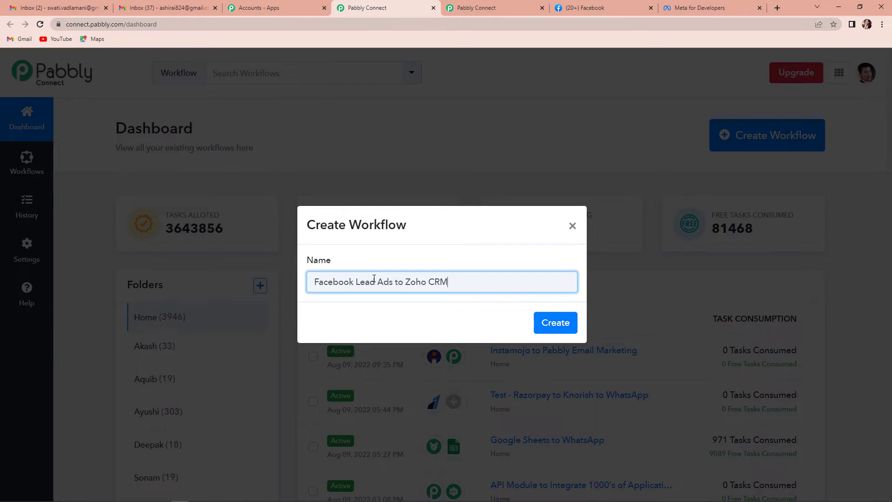
{"action": "left_click", "coordinate": [548, 324]}
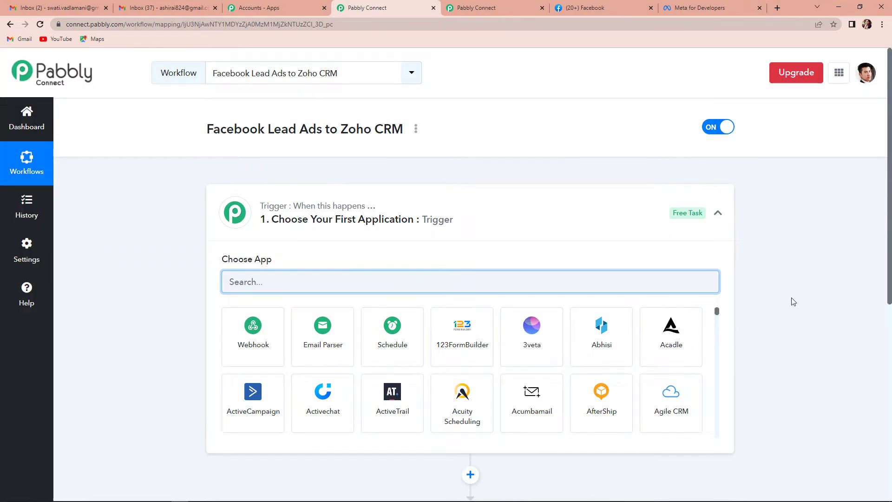
Search 'facebook' among apps and select the Facebook Lead Ads tile as trigger.
{"action": "scroll", "coordinate": [793, 288], "scroll_direction": "down", "scroll_amount": 3}
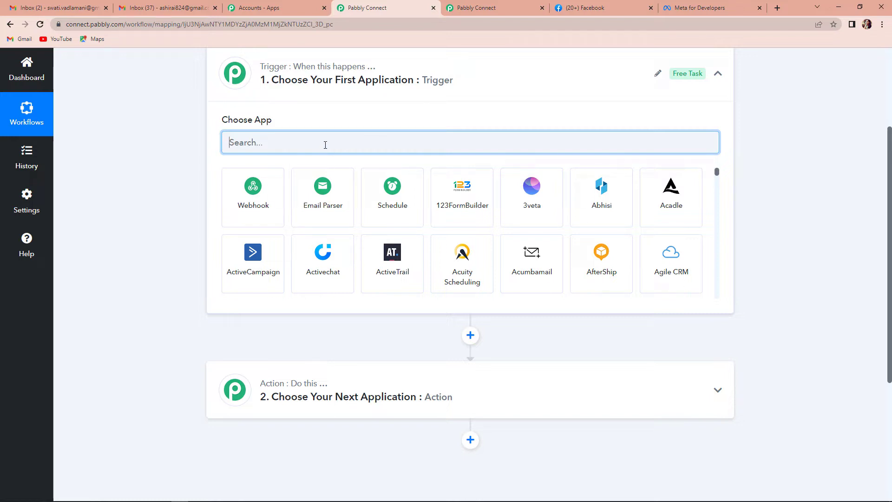
{"action": "type", "text": "facebook"}
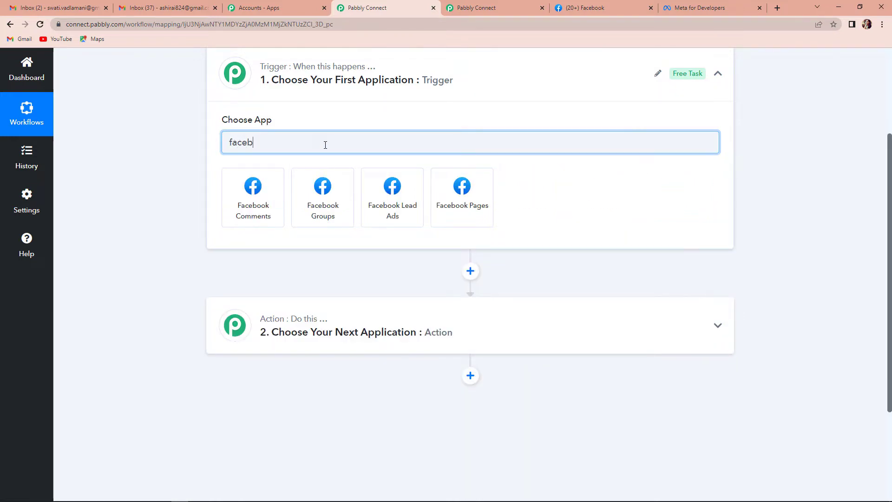
{"action": "left_click", "coordinate": [407, 197]}
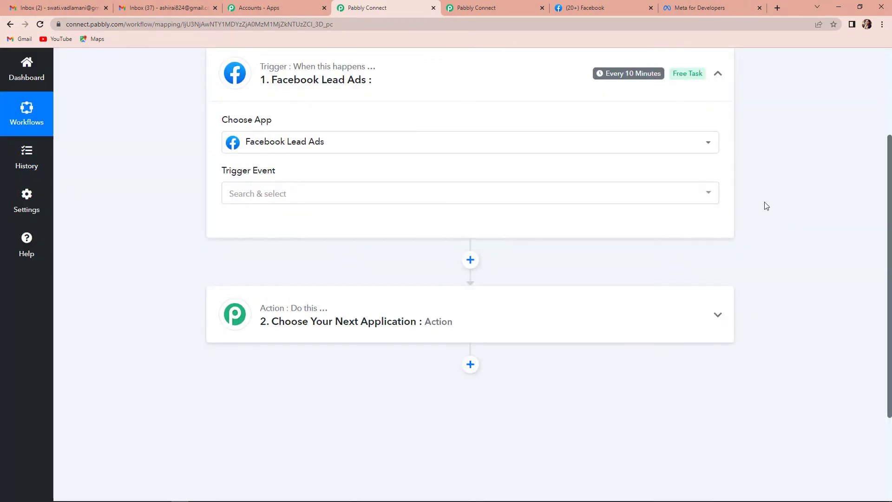
Set the trigger event to New Lead (Instant) and authorize a new Facebook Lead Ads connection.
{"action": "left_click", "coordinate": [265, 193]}
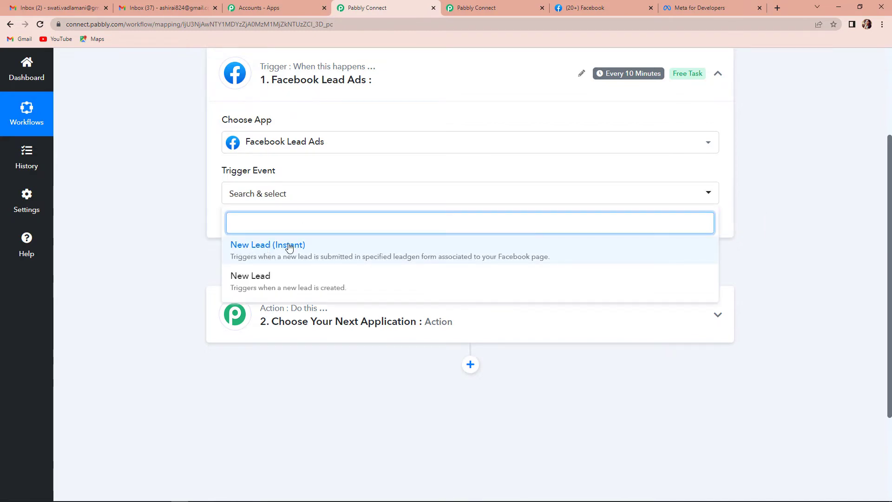
{"action": "left_click", "coordinate": [343, 251]}
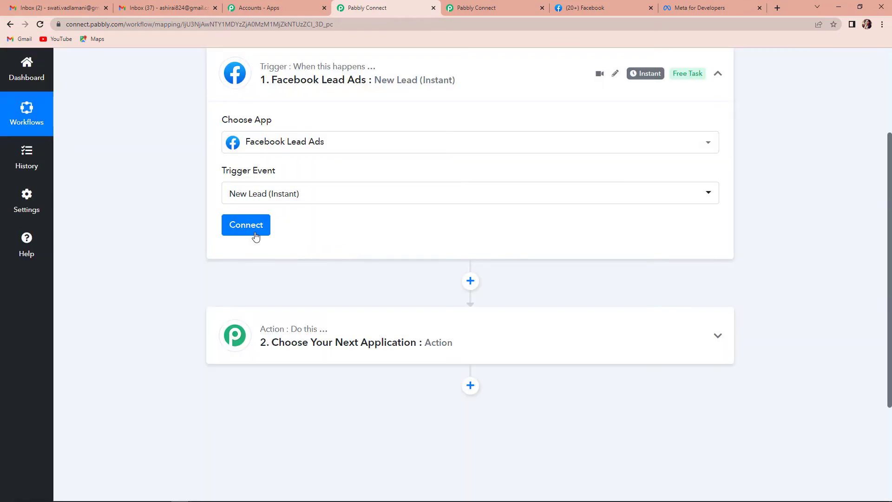
{"action": "left_click", "coordinate": [240, 226]}
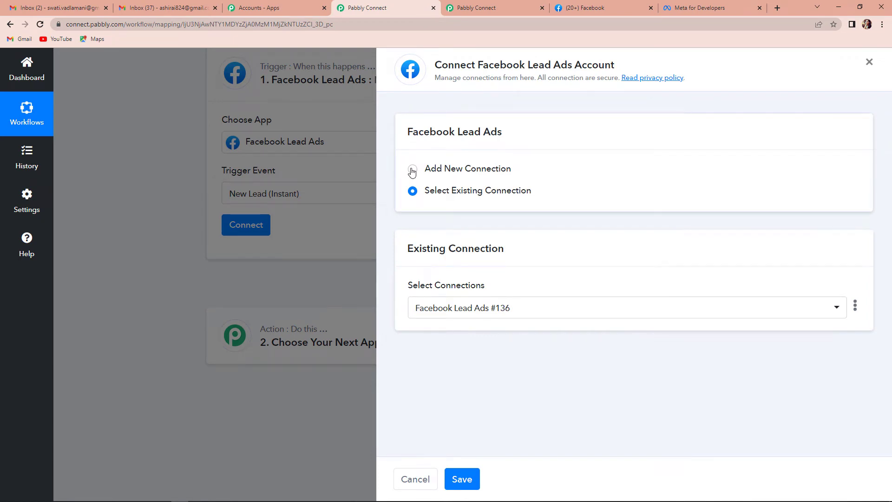
{"action": "left_click", "coordinate": [412, 170]}
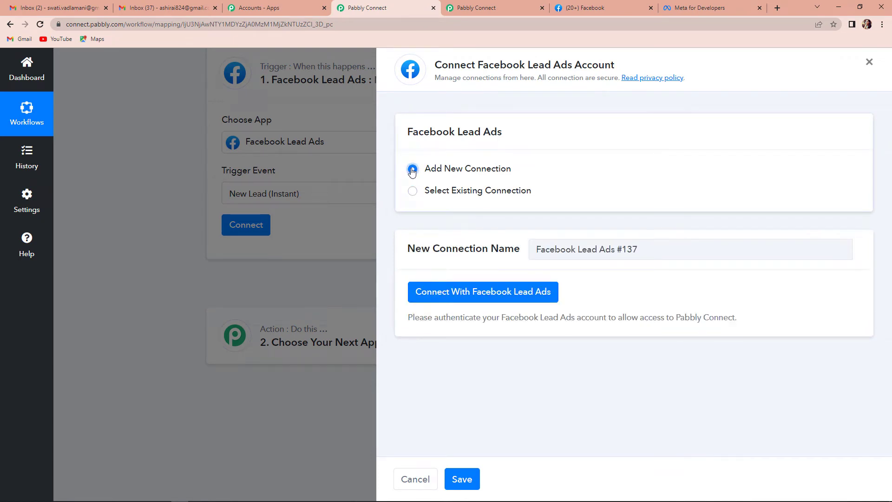
{"action": "left_click", "coordinate": [468, 298]}
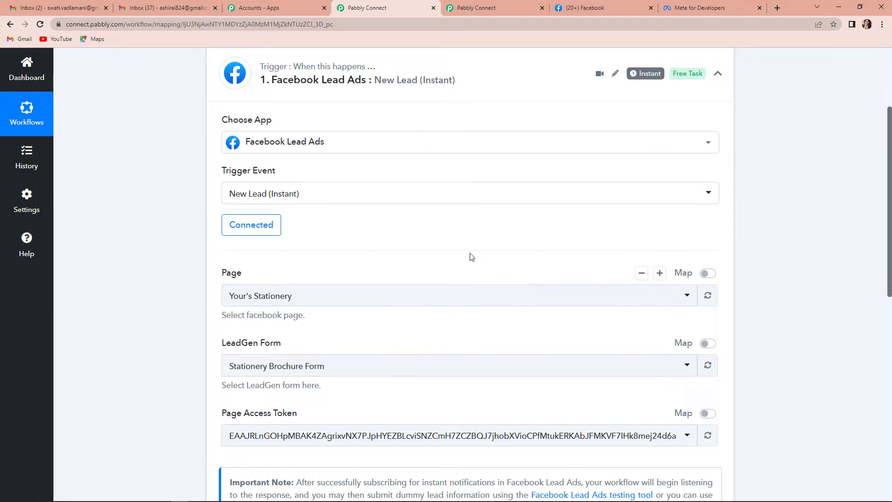
{"action": "scroll", "coordinate": [471, 256], "scroll_direction": "down", "scroll_amount": 2}
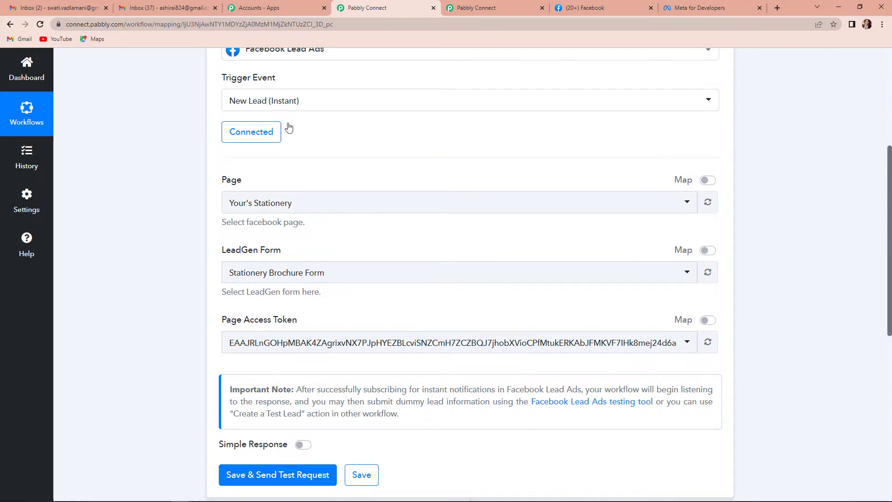
{"action": "left_click", "coordinate": [604, 8]}
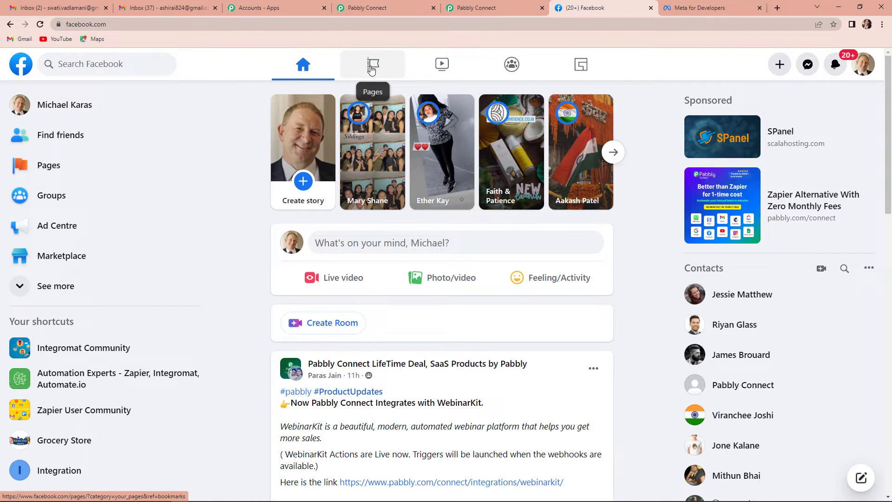
Browse the managed Pages list in Facebook, then return to the Pabbly Connect tab.
{"action": "left_click", "coordinate": [371, 68]}
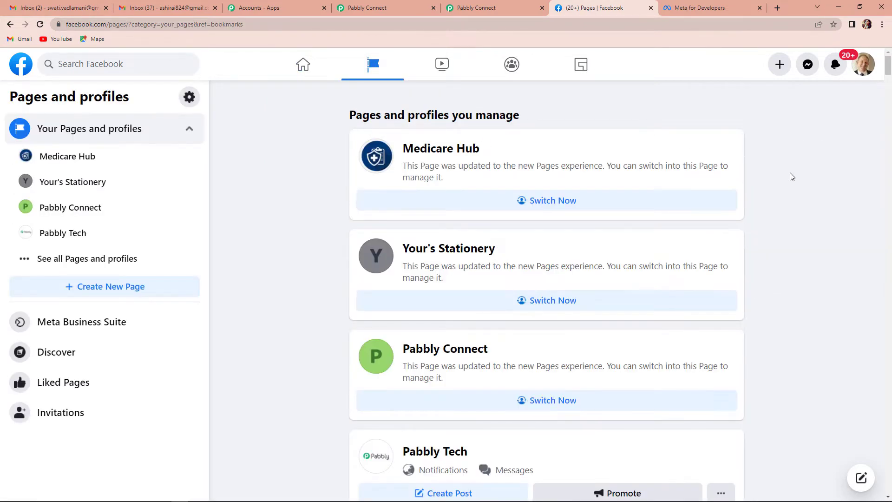
{"action": "scroll", "coordinate": [791, 173], "scroll_direction": "down", "scroll_amount": 2}
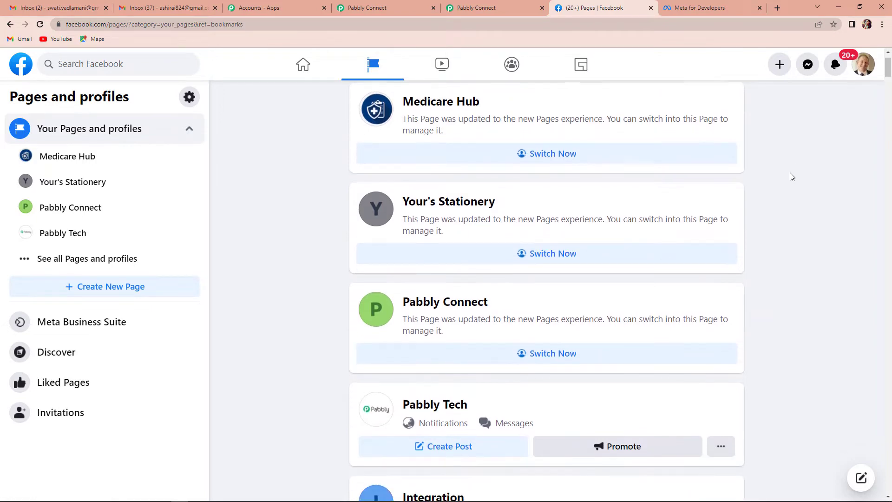
{"action": "scroll", "coordinate": [792, 177], "scroll_direction": "down", "scroll_amount": 10}
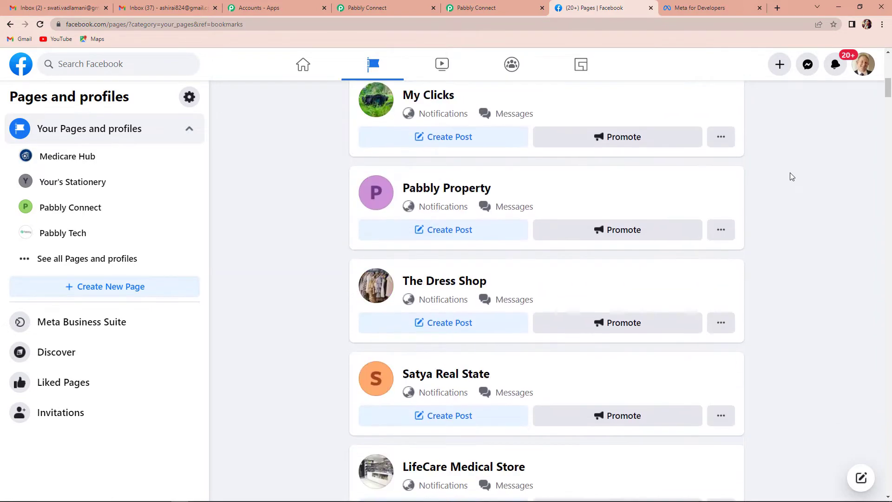
{"action": "scroll", "coordinate": [790, 176], "scroll_direction": "down", "scroll_amount": 8}
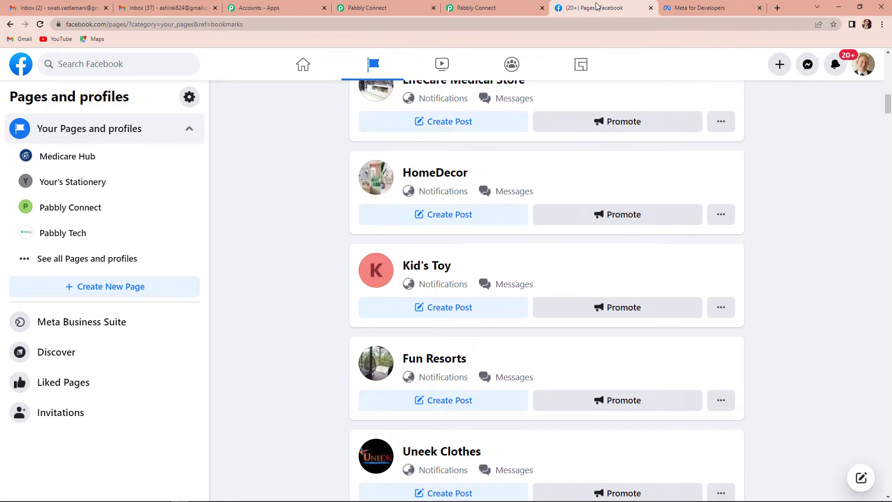
{"action": "left_click", "coordinate": [382, 8]}
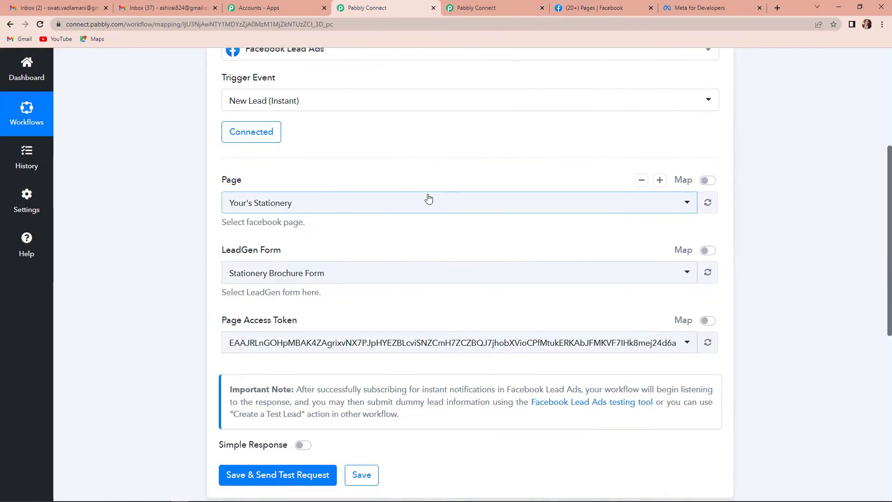
Select the Mobile Phone Store page, then save and send a test request.
{"action": "scroll", "coordinate": [424, 197], "scroll_direction": "down", "scroll_amount": 2}
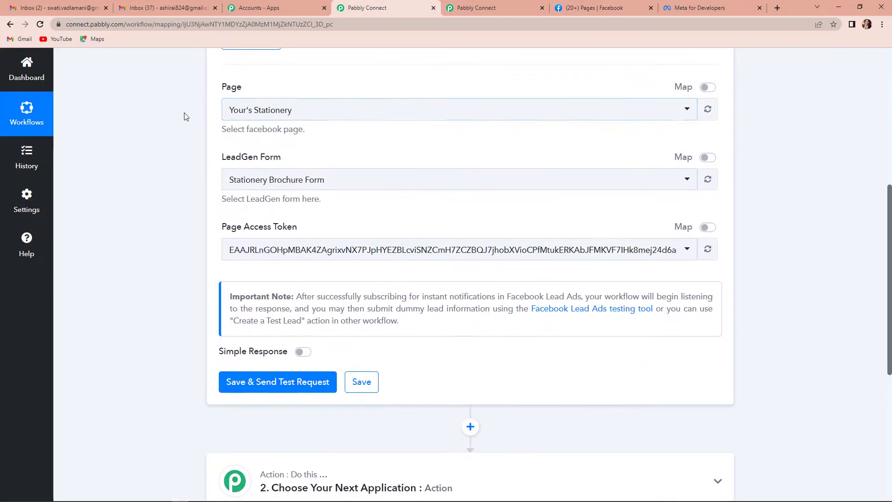
{"action": "left_click", "coordinate": [300, 111]}
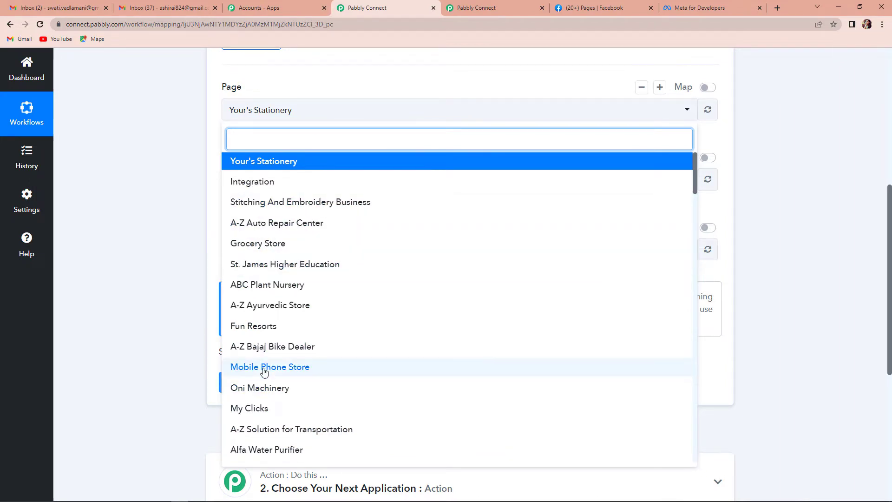
{"action": "left_click", "coordinate": [332, 370]}
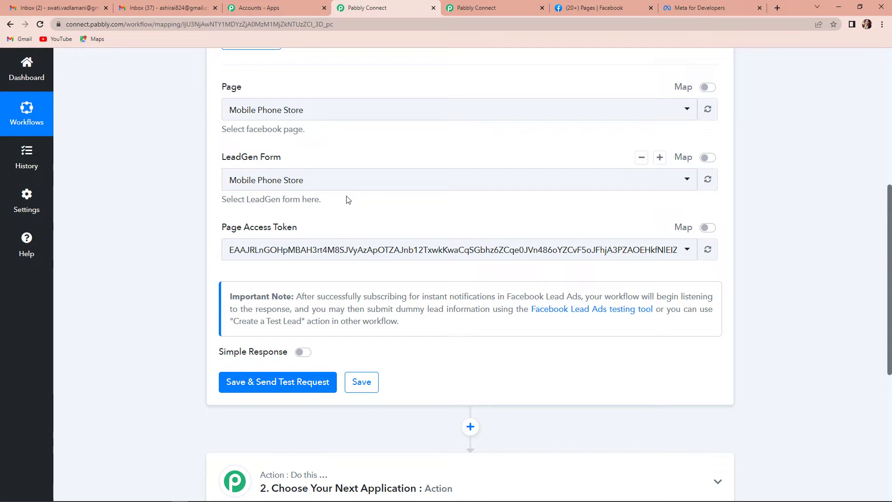
{"action": "left_click", "coordinate": [300, 383]}
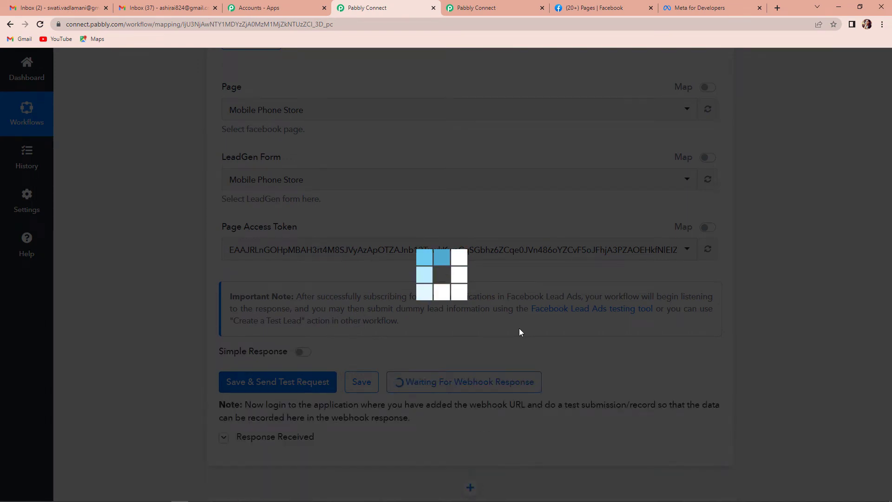
{"action": "scroll", "coordinate": [519, 331], "scroll_direction": "down", "scroll_amount": 2}
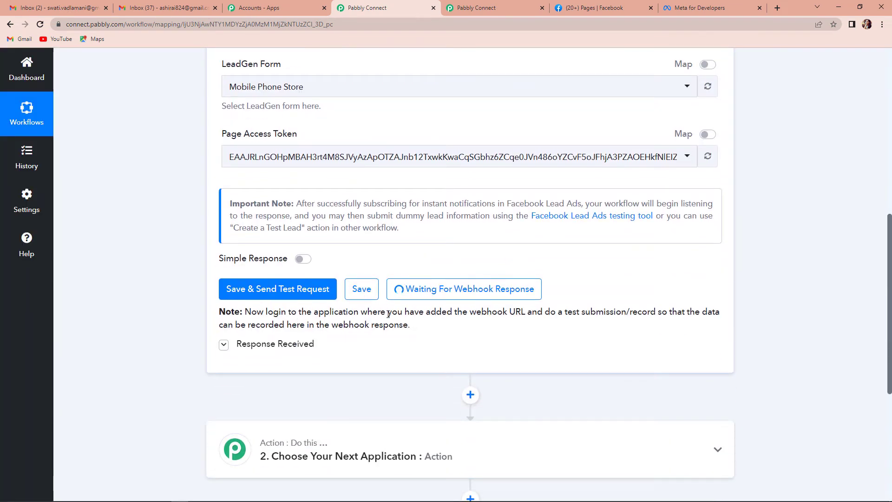
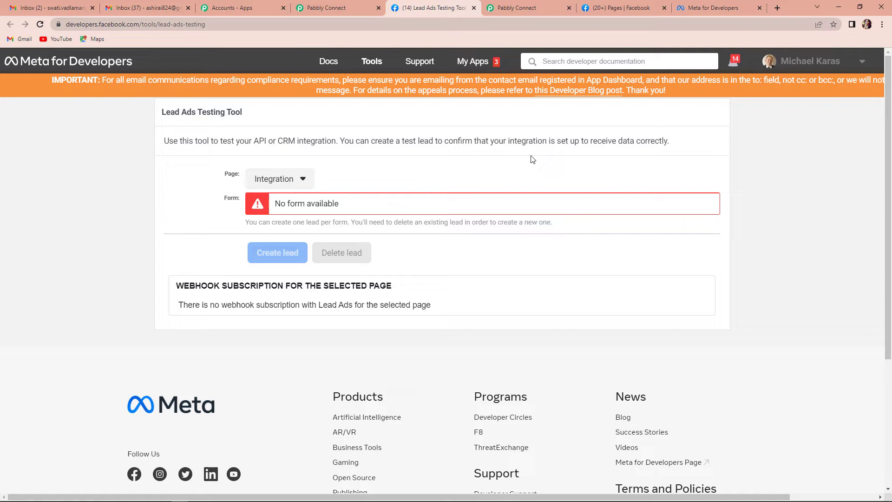
Select the Mobile Phone Store page and preview its lead form.
{"action": "left_click", "coordinate": [301, 183]}
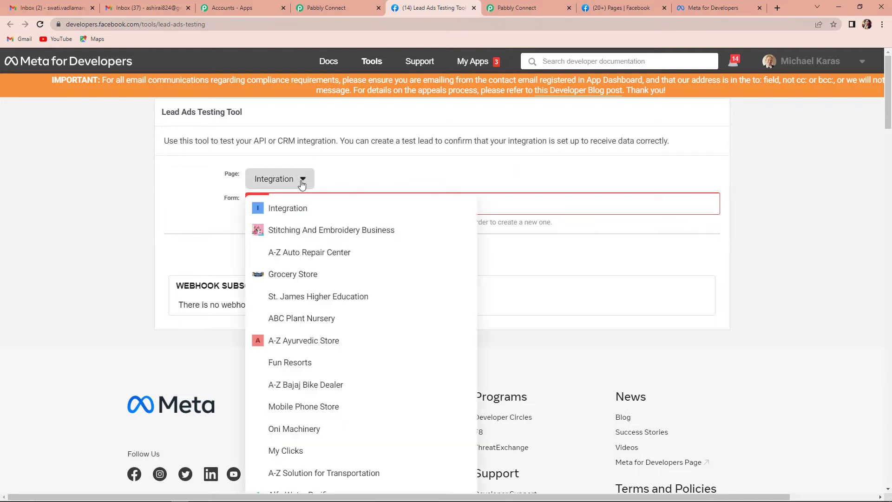
{"action": "left_click", "coordinate": [305, 411]}
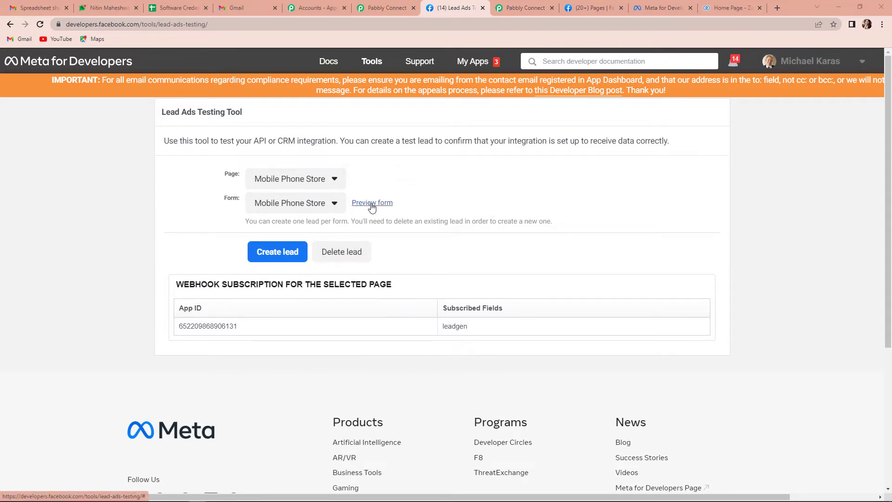
{"action": "left_click", "coordinate": [372, 204]}
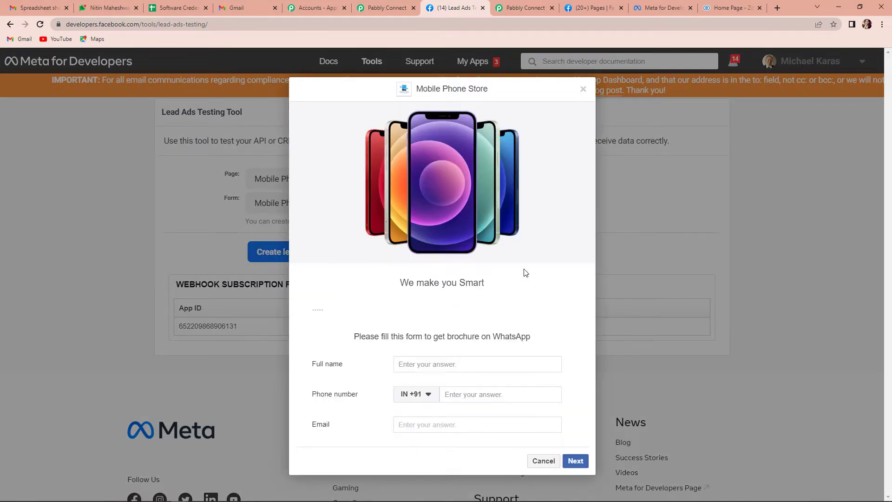
Submit a test lead named Demo Name with a phone number and e-mail, then return to Pabbly.
{"action": "left_click", "coordinate": [450, 365]}
{"action": "type", "text": "Demo Name"}
{"action": "left_click", "coordinate": [460, 392]}
{"action": "type", "text": "9876543210"}
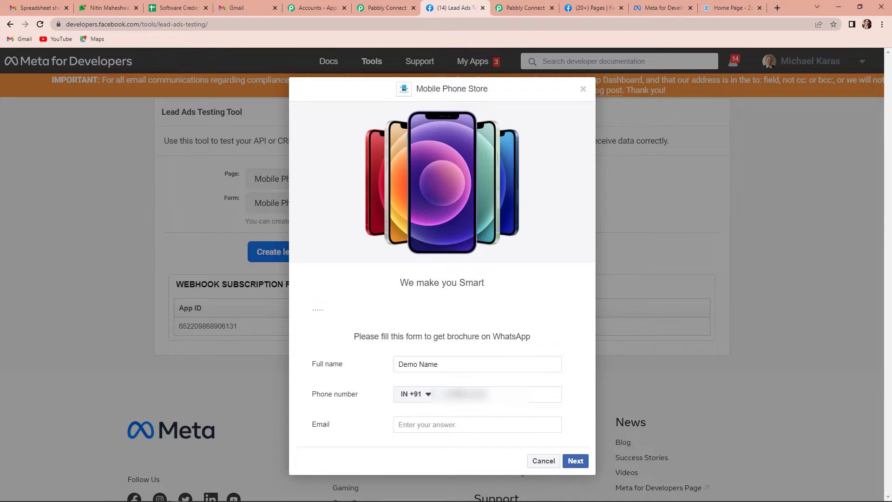
{"action": "left_click", "coordinate": [456, 423]}
{"action": "left_click", "coordinate": [574, 460]}
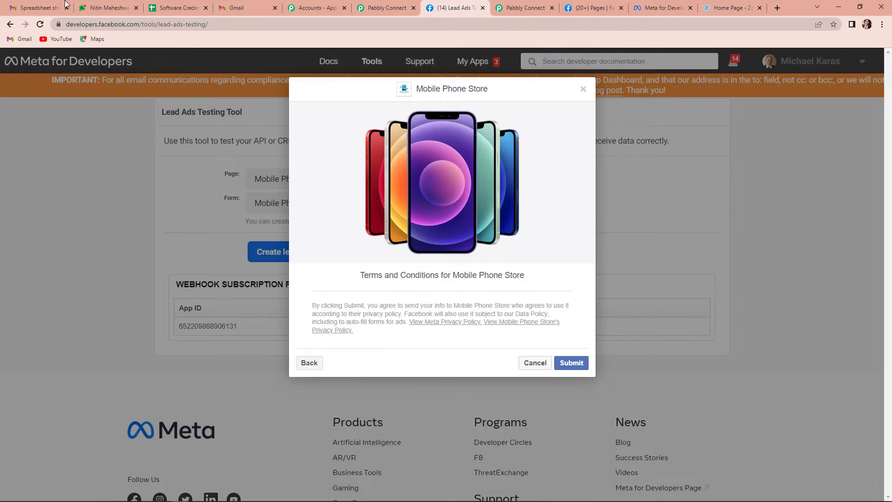
{"action": "left_click", "coordinate": [571, 365]}
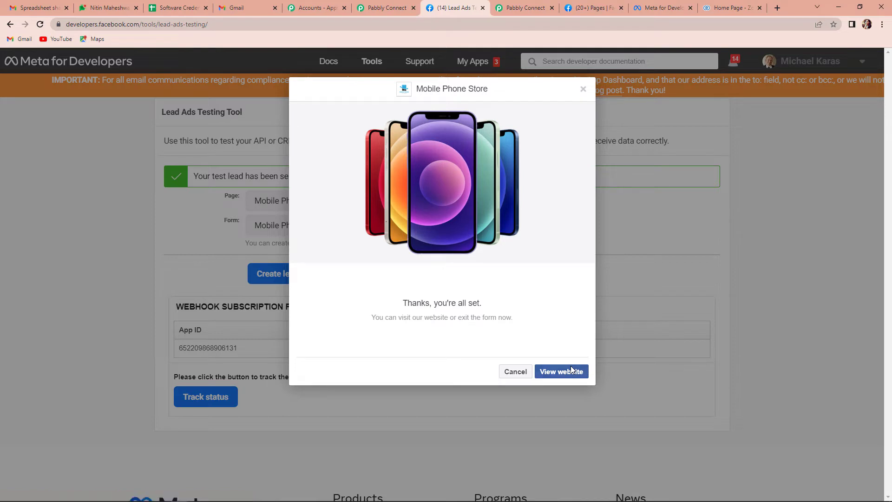
{"action": "left_click", "coordinate": [386, 9]}
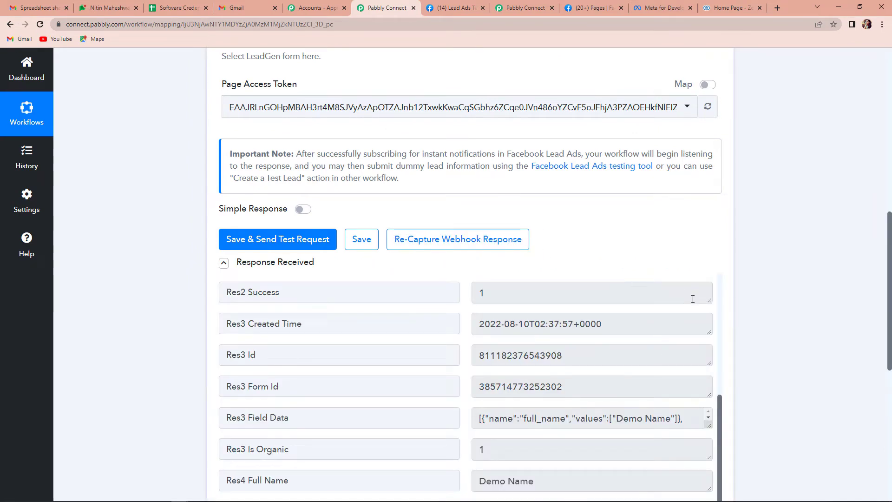
Add a new action step after the trigger using the Zoho CRM app.
{"action": "scroll", "coordinate": [693, 299], "scroll_direction": "down", "scroll_amount": 1}
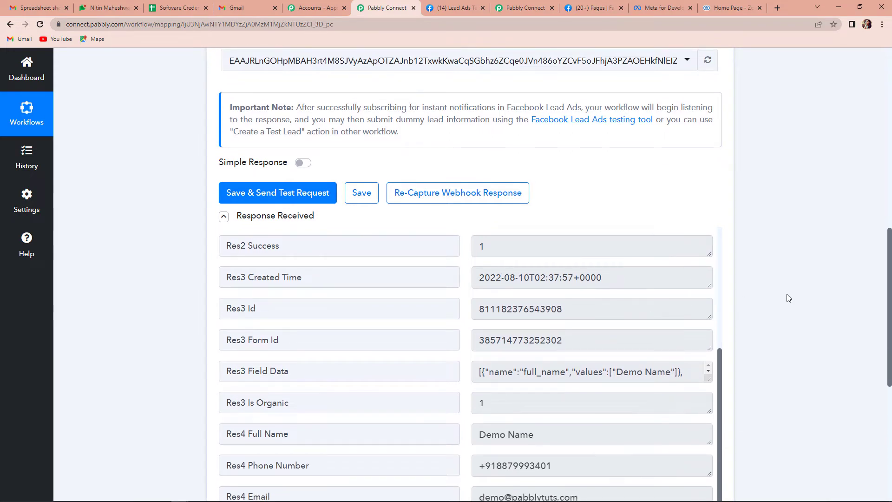
{"action": "scroll", "coordinate": [792, 298], "scroll_direction": "down", "scroll_amount": 4}
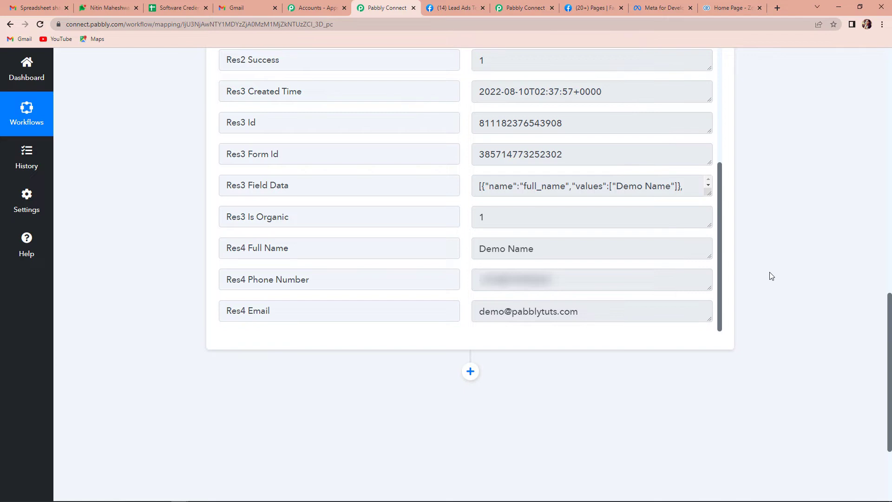
{"action": "scroll", "coordinate": [771, 276], "scroll_direction": "down", "scroll_amount": 3}
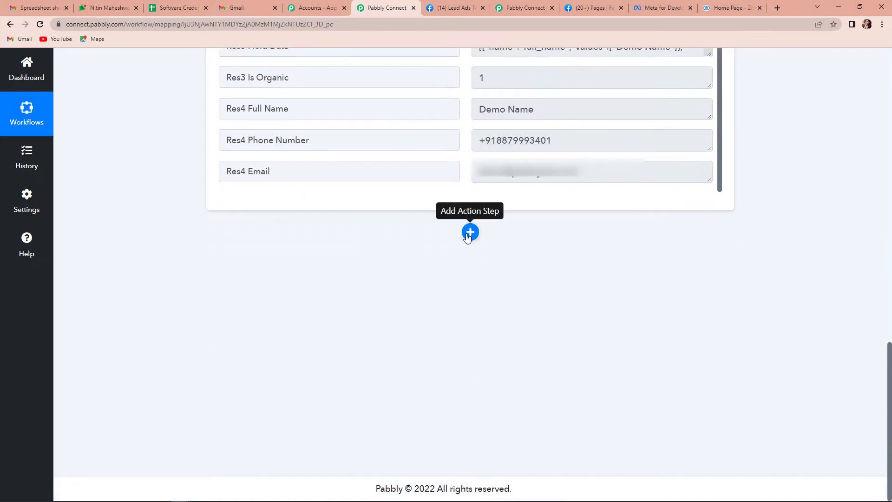
{"action": "left_click", "coordinate": [471, 232]}
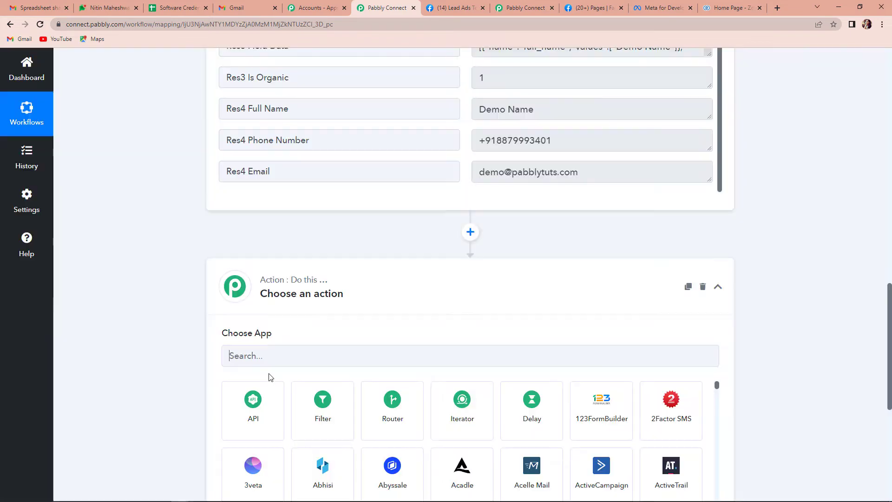
{"action": "type", "text": "zoho"}
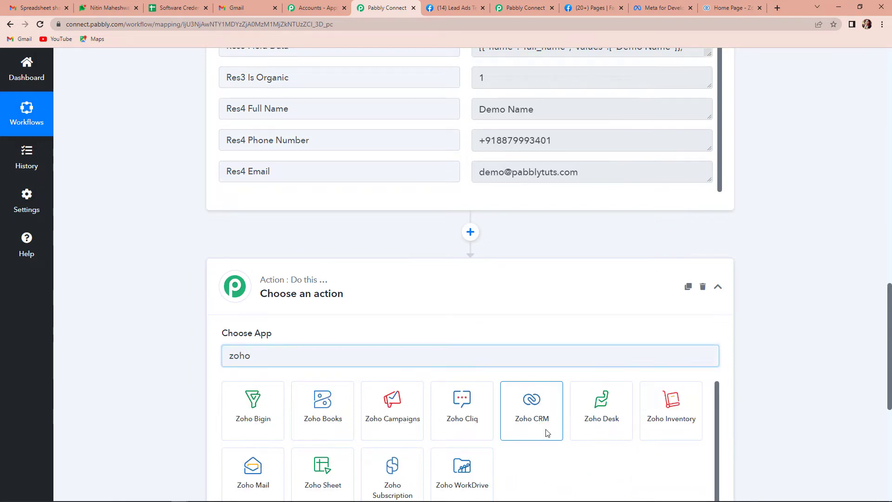
{"action": "left_click", "coordinate": [544, 428]}
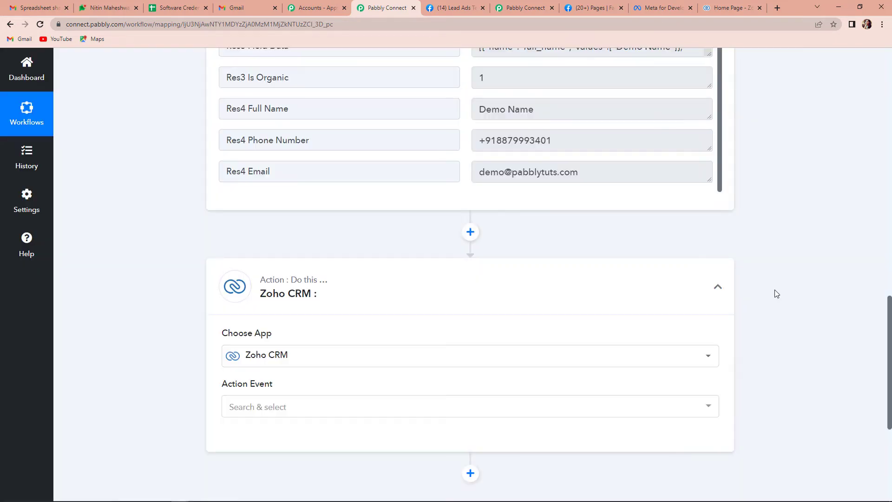
Choose Create Lead as the Zoho CRM action event and begin connecting an account.
{"action": "left_click", "coordinate": [283, 405]}
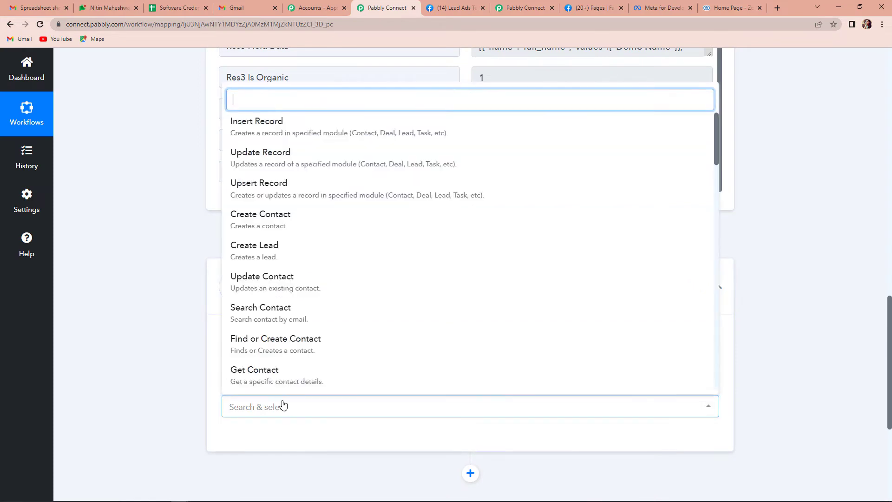
{"action": "left_click", "coordinate": [269, 247]}
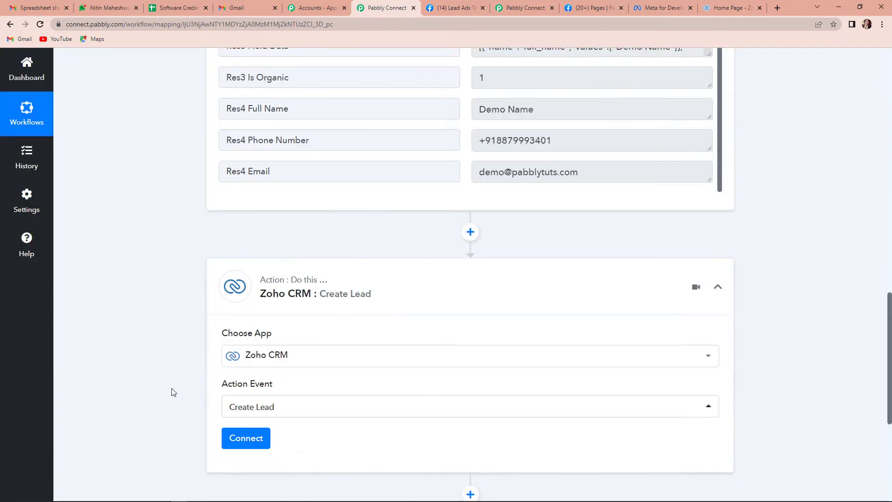
{"action": "left_click", "coordinate": [241, 443]}
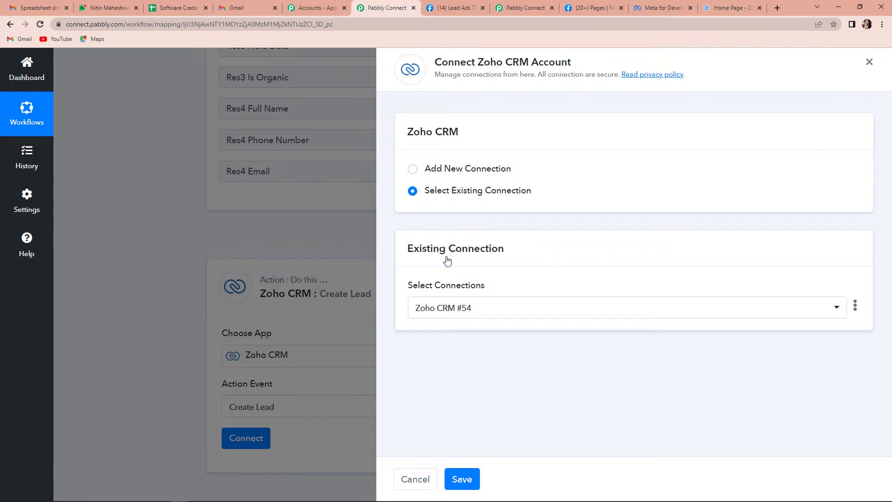
Start a new Zoho CRM connection and look up the account's zoho.com domain in the CRM.
{"action": "left_click", "coordinate": [412, 169]}
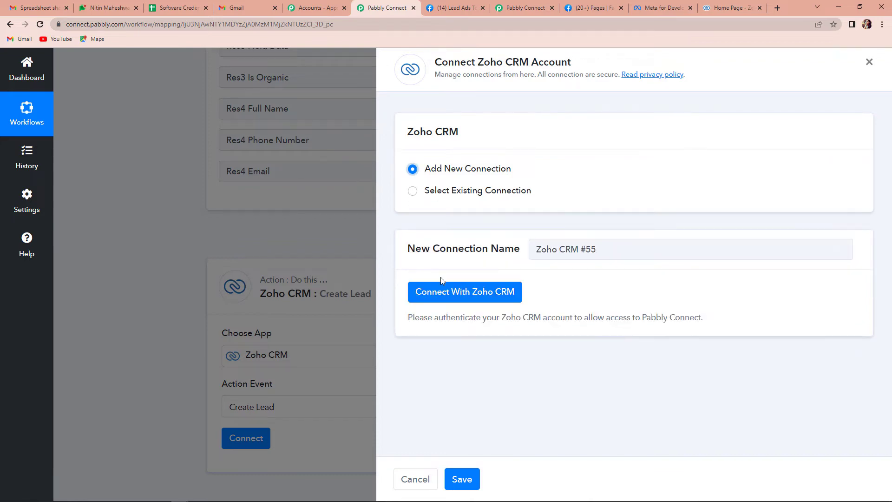
{"action": "left_click", "coordinate": [428, 292]}
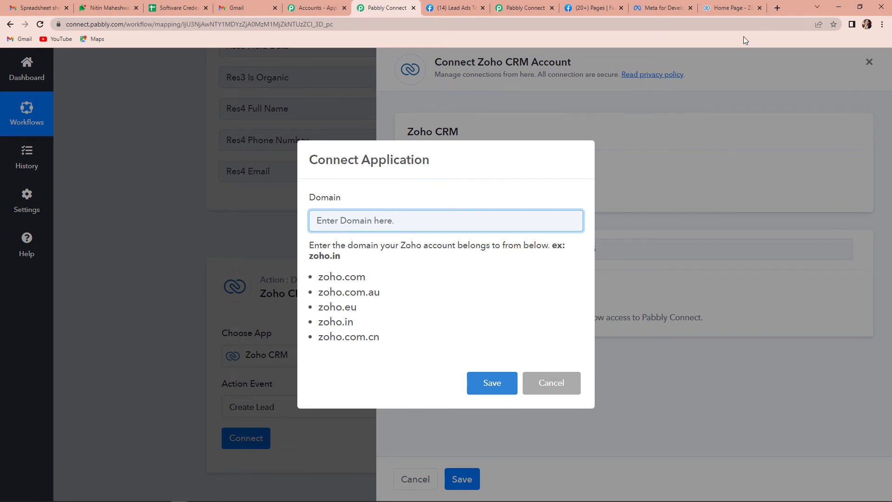
{"action": "left_click", "coordinate": [726, 12]}
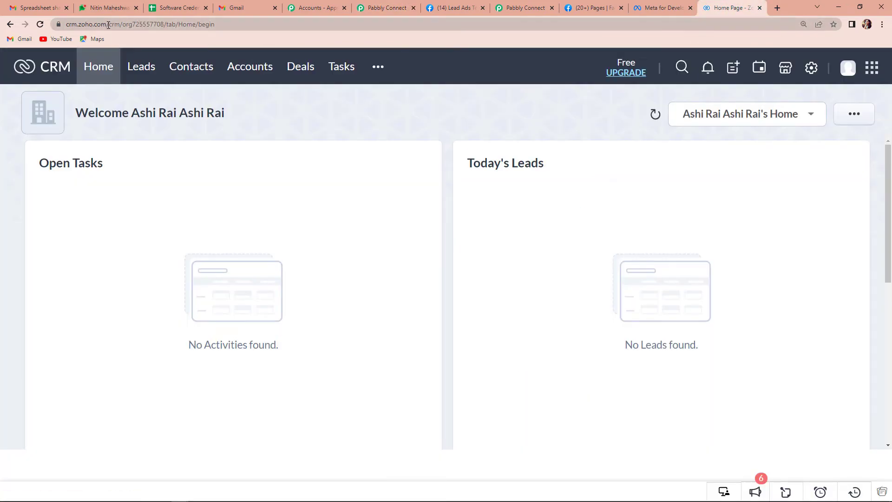
{"action": "left_click_drag", "start_coordinate": [106, 24], "coordinate": [80, 25]}
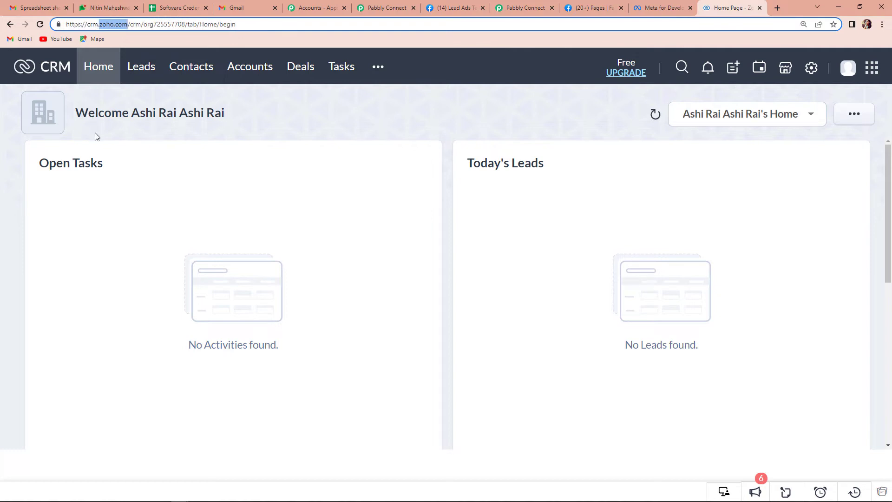
{"action": "left_click", "coordinate": [380, 8]}
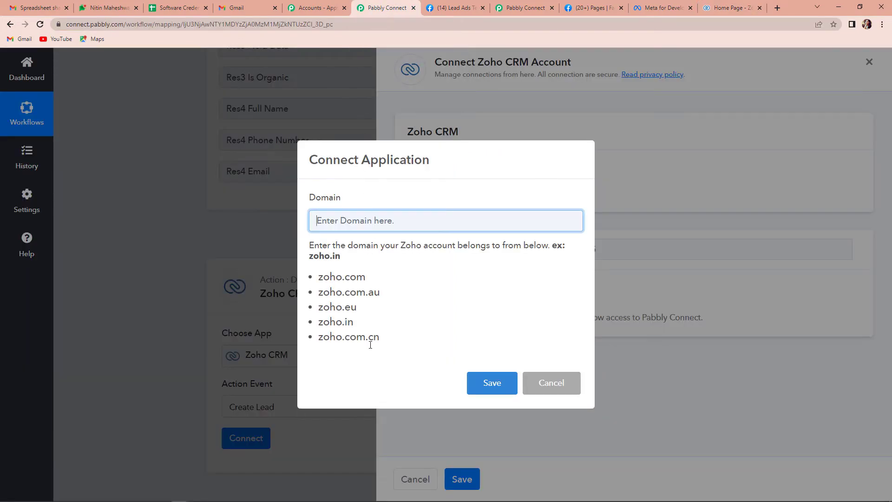
Enter zoho.com as the domain, save, and accept Pabbly Connect's access in Zoho.
{"action": "type", "text": "z"}
{"action": "key", "text": "BackSpace"}
{"action": "type", "text": "zoho.com"}
{"action": "left_click", "coordinate": [492, 379]}
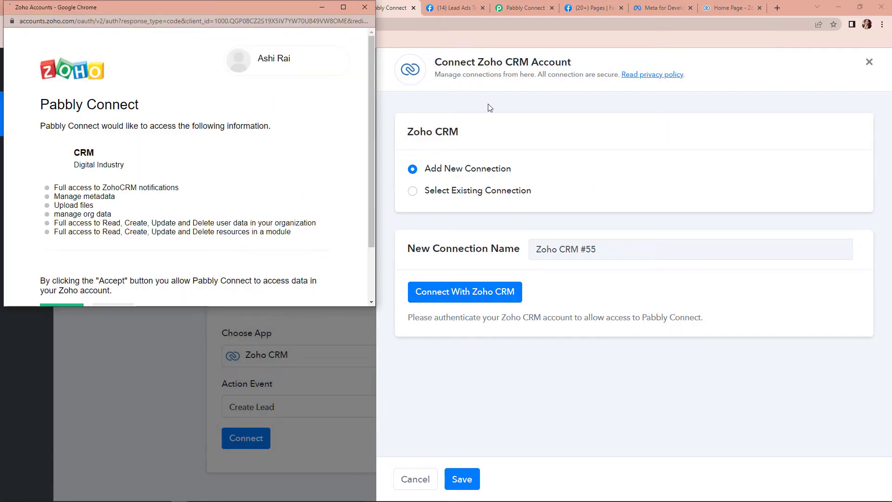
{"action": "scroll", "coordinate": [328, 132], "scroll_direction": "down", "scroll_amount": 2}
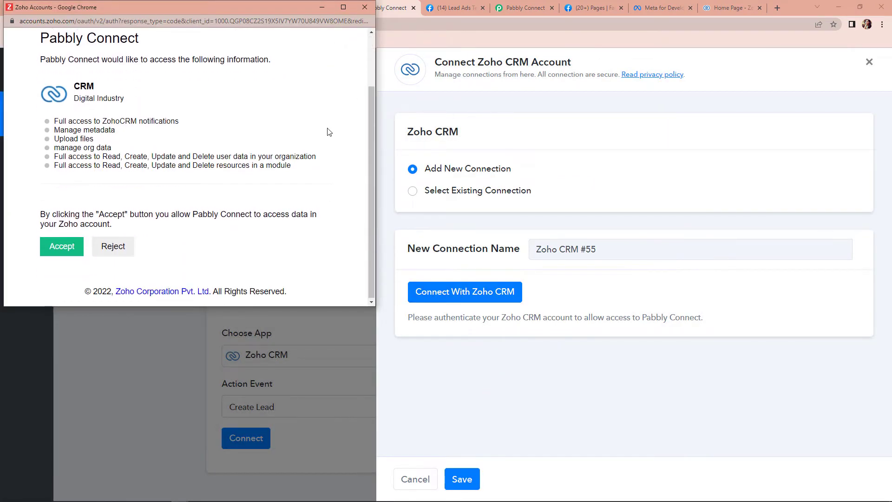
{"action": "left_click", "coordinate": [61, 247]}
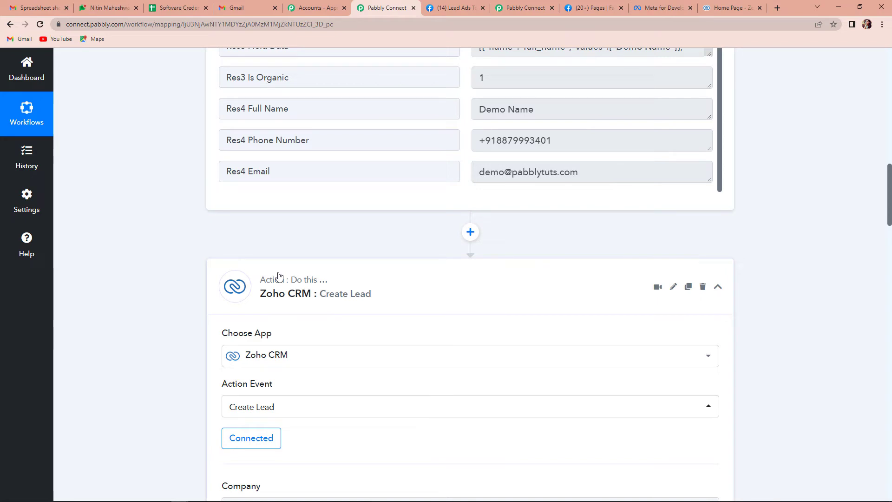
Type Mobile Store into the Create Lead Company field.
{"action": "scroll", "coordinate": [279, 276], "scroll_direction": "down", "scroll_amount": 6}
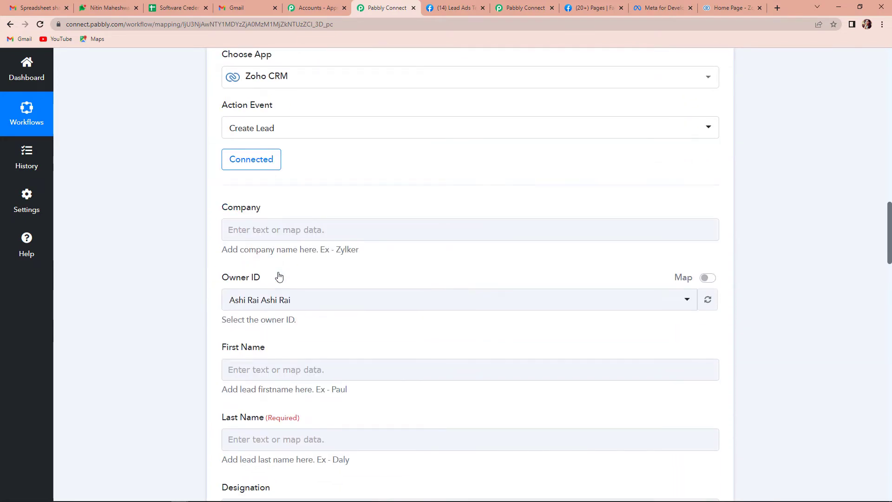
{"action": "left_click", "coordinate": [256, 230]}
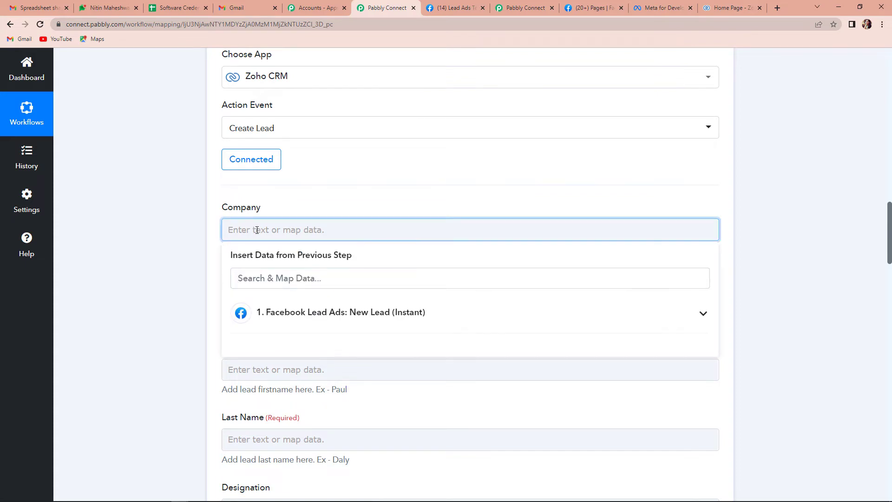
{"action": "type", "text": "Mobile S"}
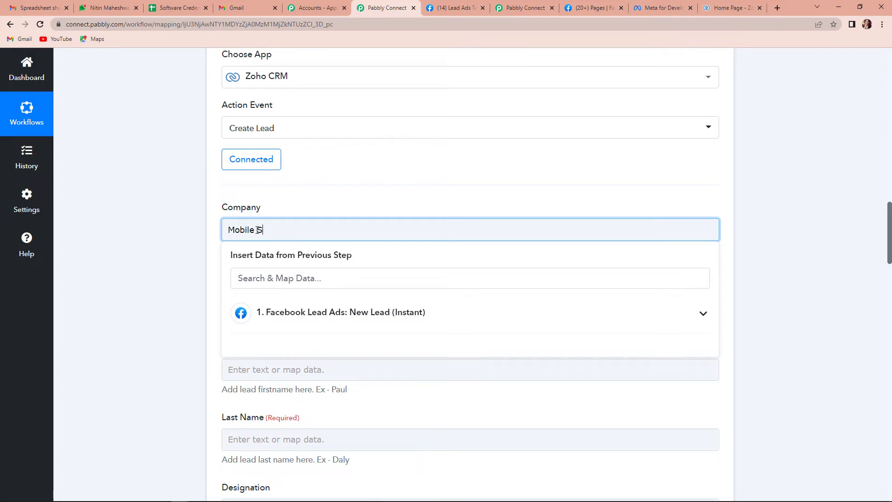
{"action": "type", "text": "tore"}
{"action": "left_click", "coordinate": [140, 258]}
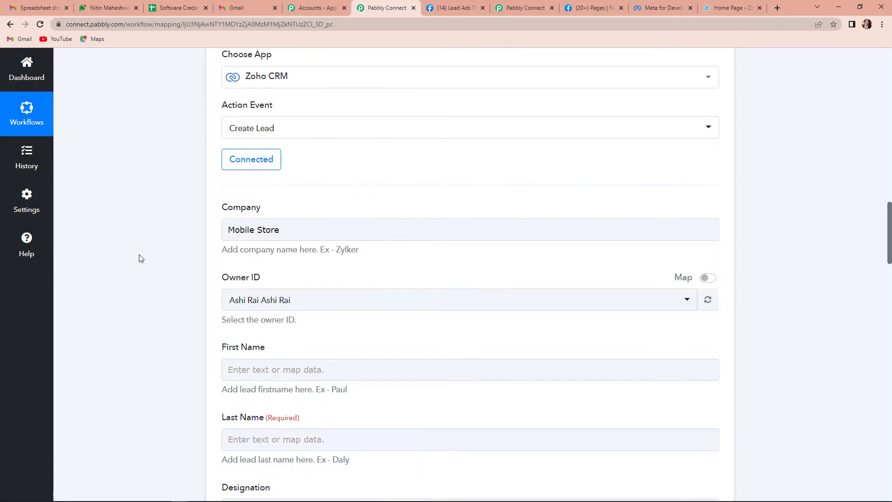
{"action": "scroll", "coordinate": [215, 306], "scroll_direction": "down", "scroll_amount": 2}
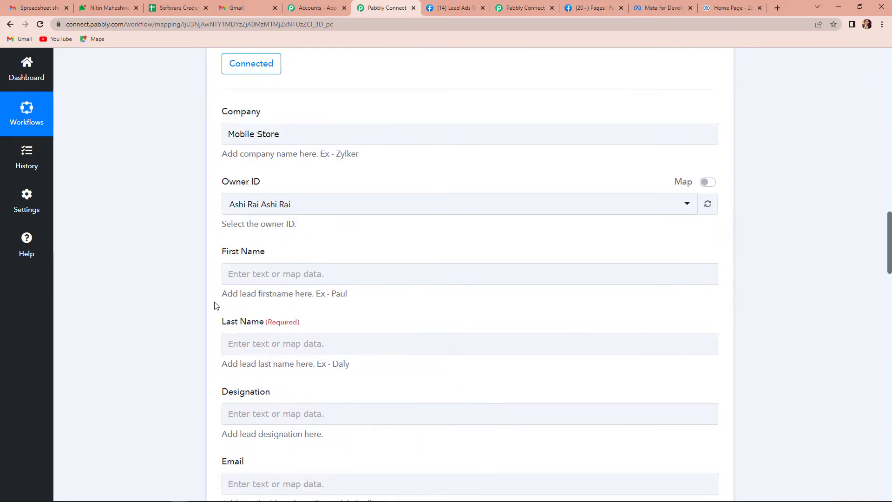
{"action": "scroll", "coordinate": [215, 305], "scroll_direction": "down", "scroll_amount": 1}
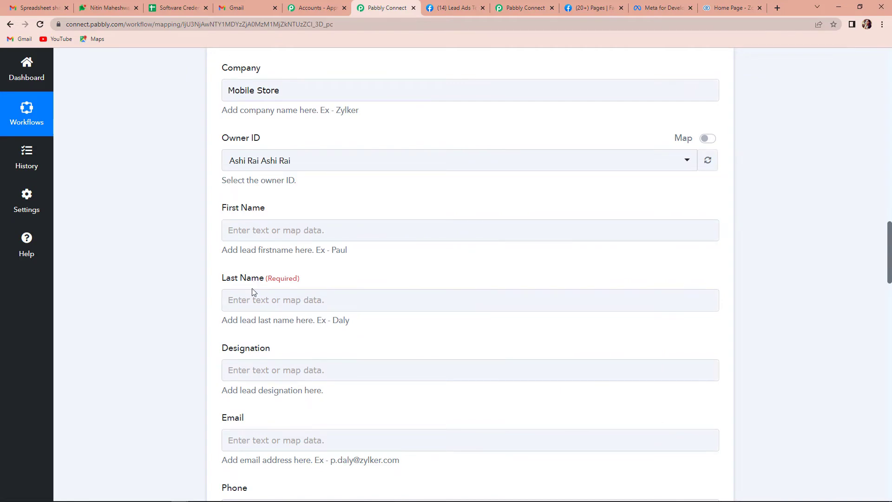
{"action": "scroll", "coordinate": [253, 291], "scroll_direction": "up", "scroll_amount": 10}
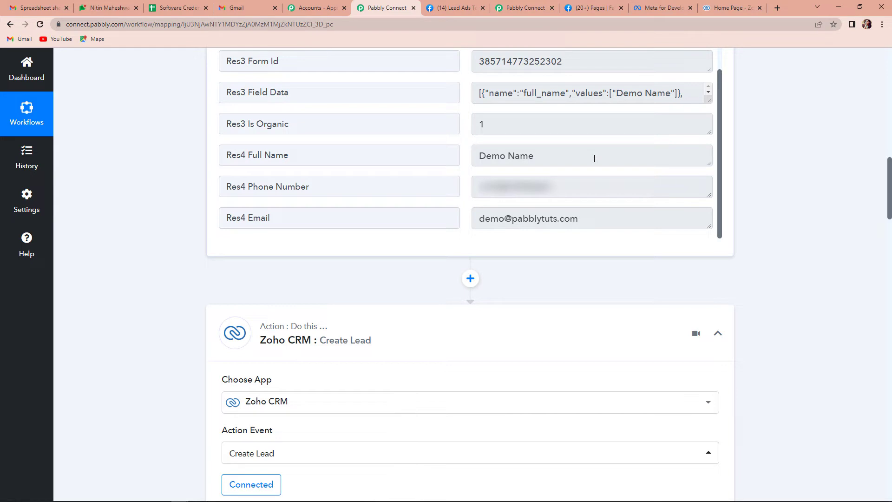
Insert a Text Formatter Split Text step before the Zoho CRM action.
{"action": "left_click", "coordinate": [470, 278]}
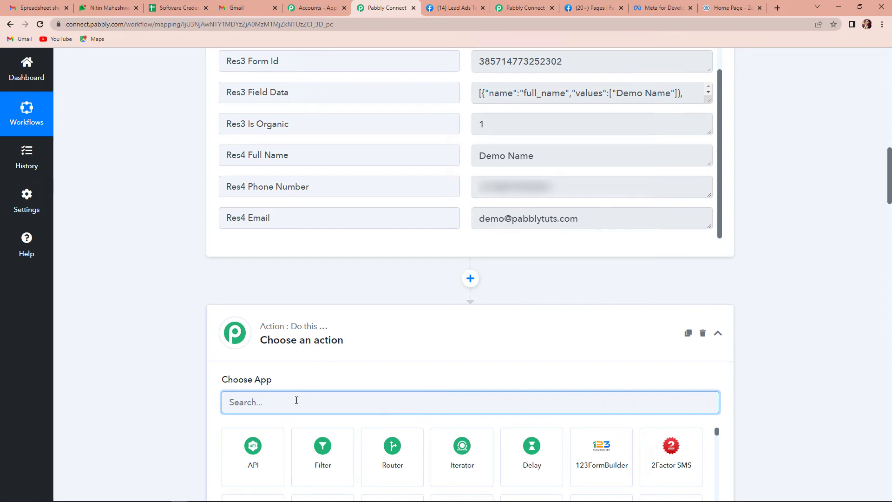
{"action": "type", "text": "text"}
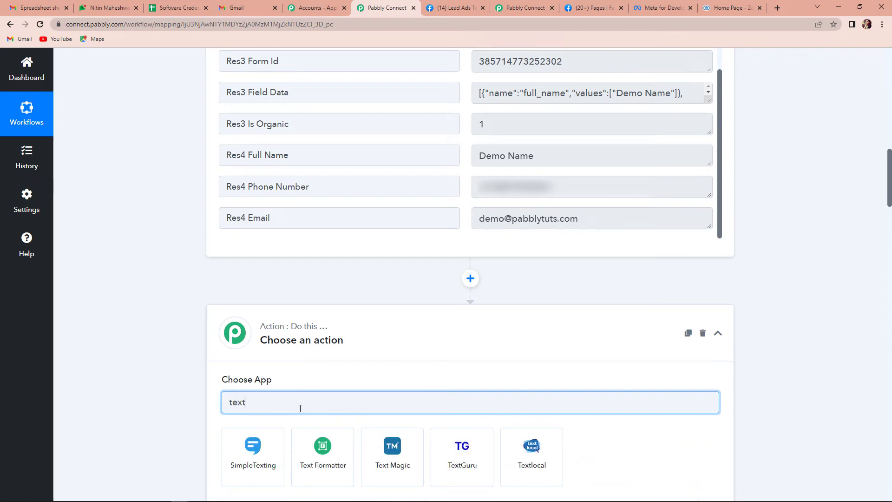
{"action": "left_click", "coordinate": [324, 466]}
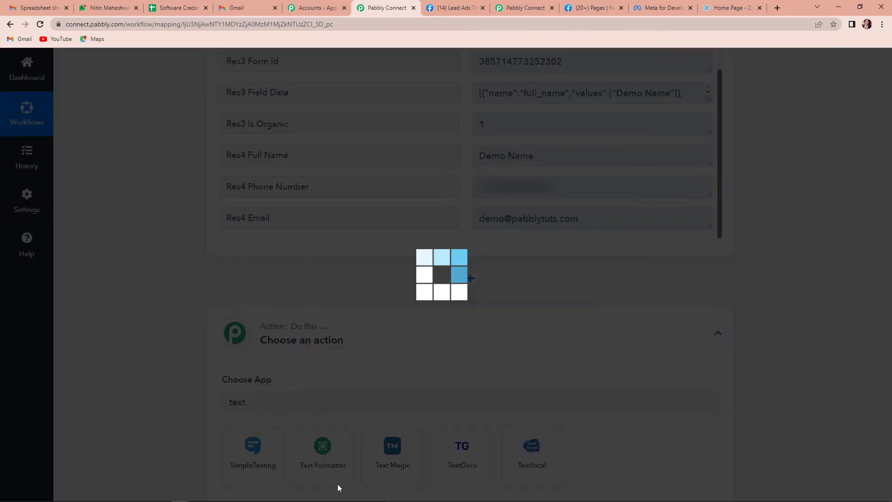
{"action": "scroll", "coordinate": [325, 409], "scroll_direction": "down", "scroll_amount": 2}
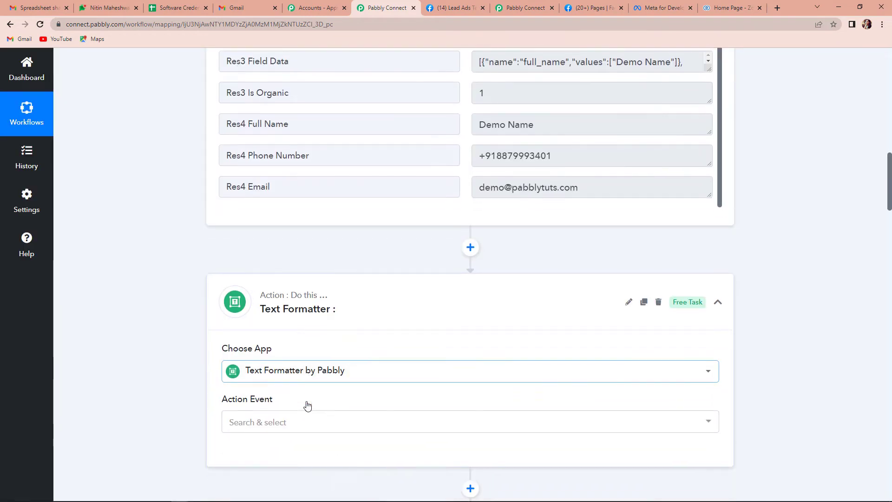
{"action": "left_click", "coordinate": [269, 365]}
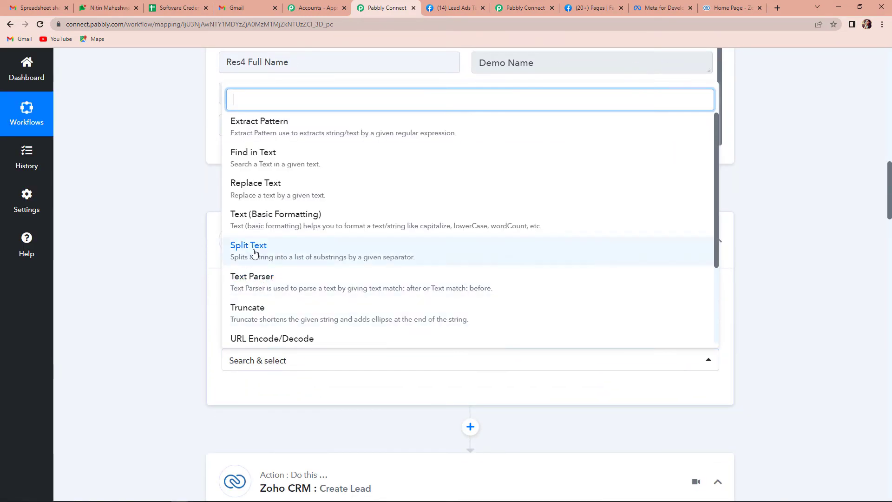
{"action": "left_click", "coordinate": [253, 252]}
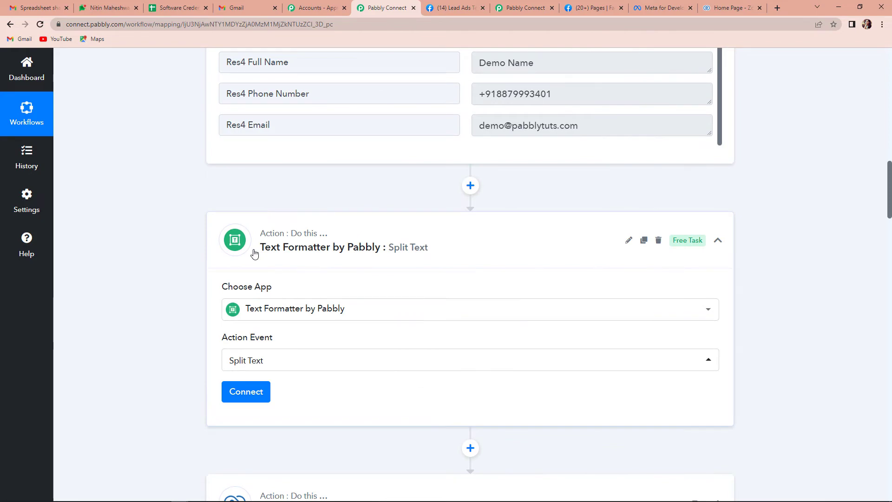
{"action": "left_click", "coordinate": [253, 400]}
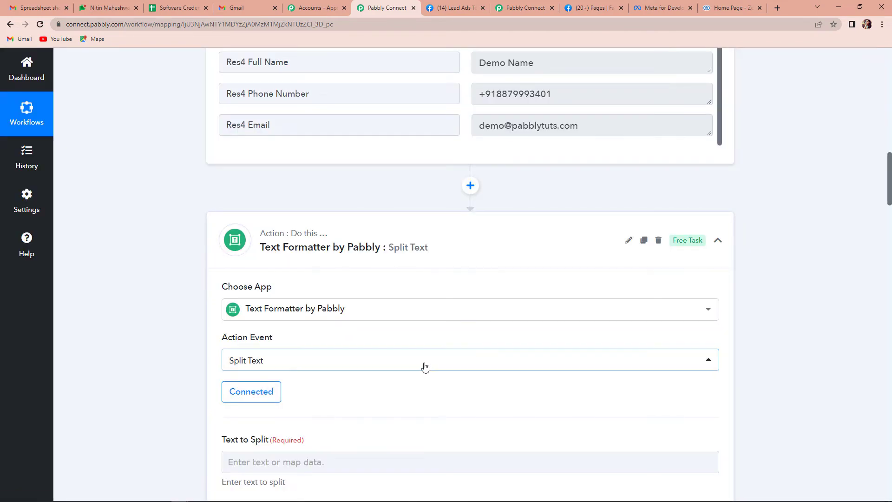
Split the Facebook lead's Res4 Full Name using a {{space}} separator.
{"action": "scroll", "coordinate": [424, 366], "scroll_direction": "down", "scroll_amount": 5}
{"action": "left_click", "coordinate": [274, 182]}
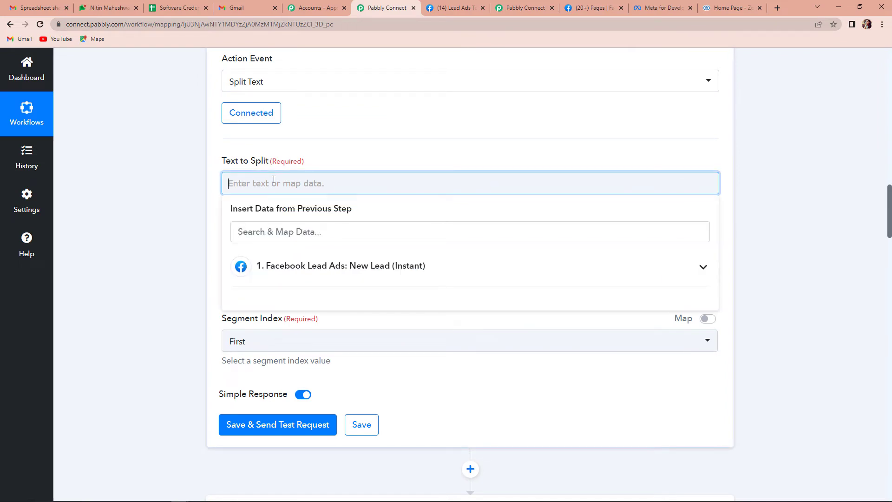
{"action": "left_click", "coordinate": [321, 269]}
{"action": "scroll", "coordinate": [371, 386], "scroll_direction": "down", "scroll_amount": 3}
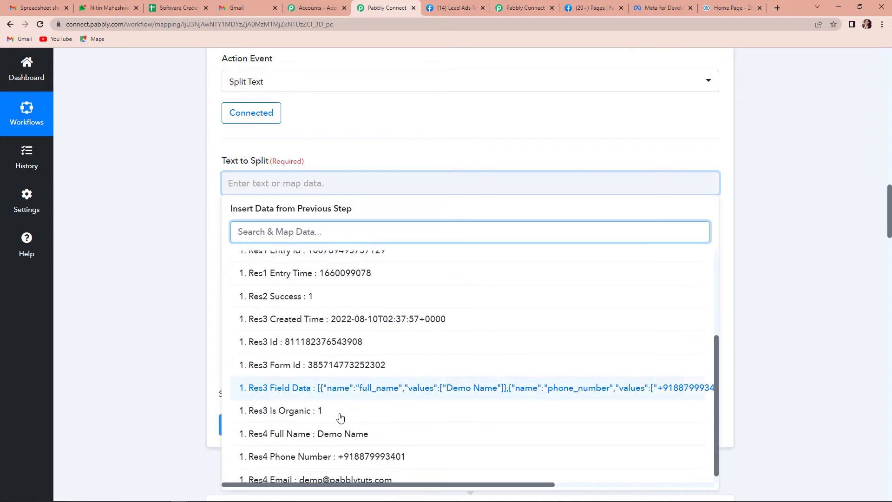
{"action": "left_click", "coordinate": [319, 434]}
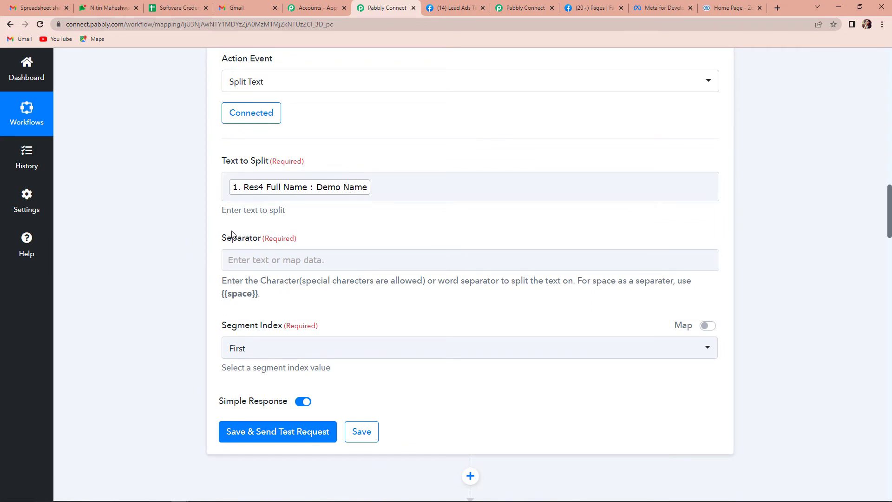
{"action": "left_click", "coordinate": [254, 258]}
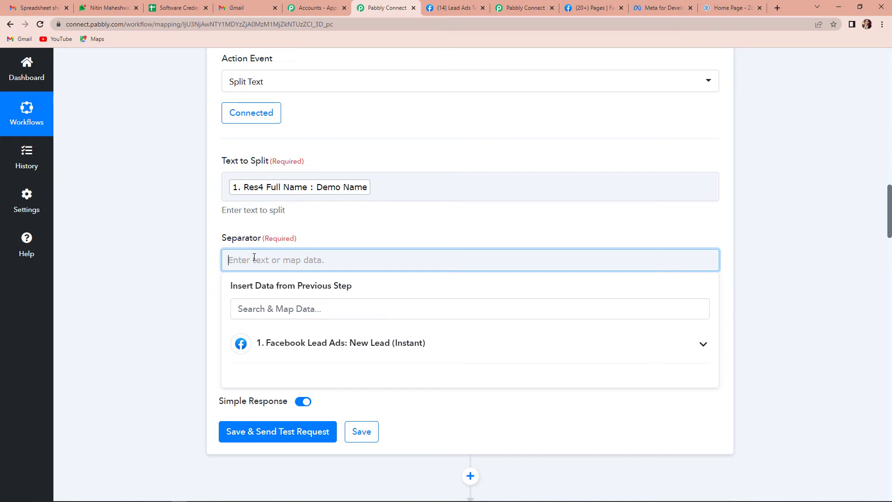
{"action": "type", "text": "{{s"}
{"action": "type", "text": "pace"}
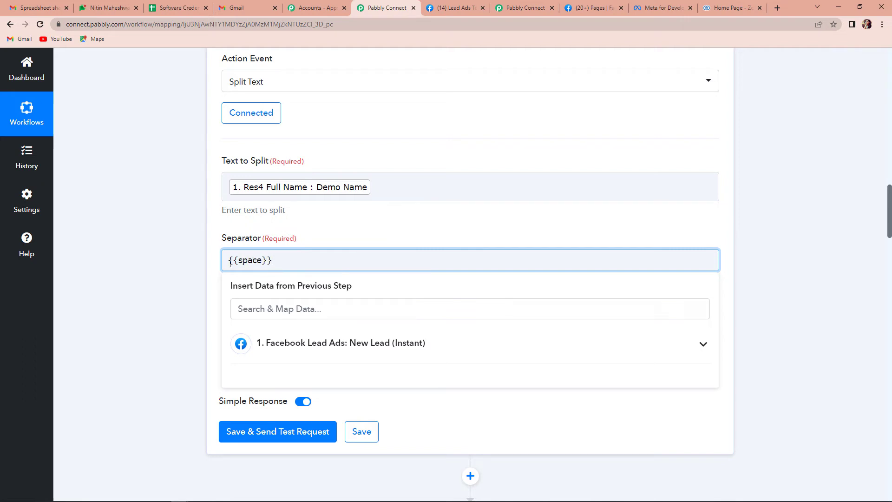
{"action": "left_click", "coordinate": [176, 259]}
Set Segment Index to All and test the step, returning Demo and Name.
{"action": "left_click", "coordinate": [256, 349]}
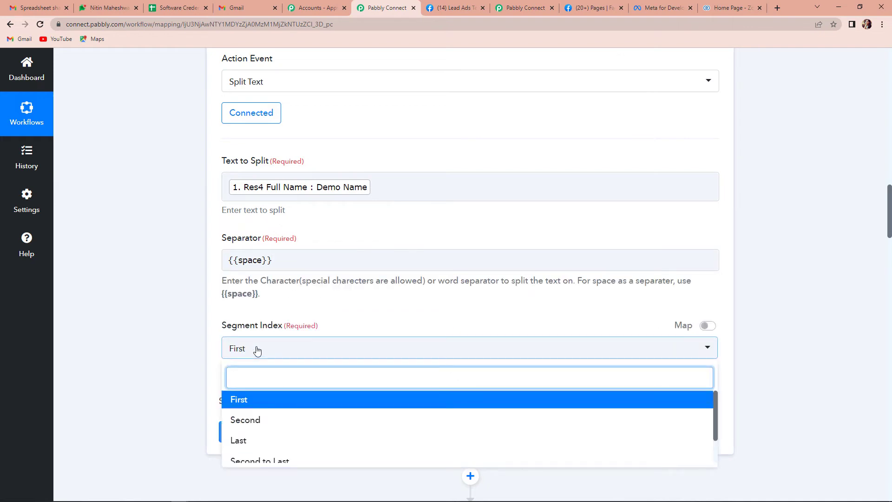
{"action": "scroll", "coordinate": [298, 428], "scroll_direction": "down", "scroll_amount": 1}
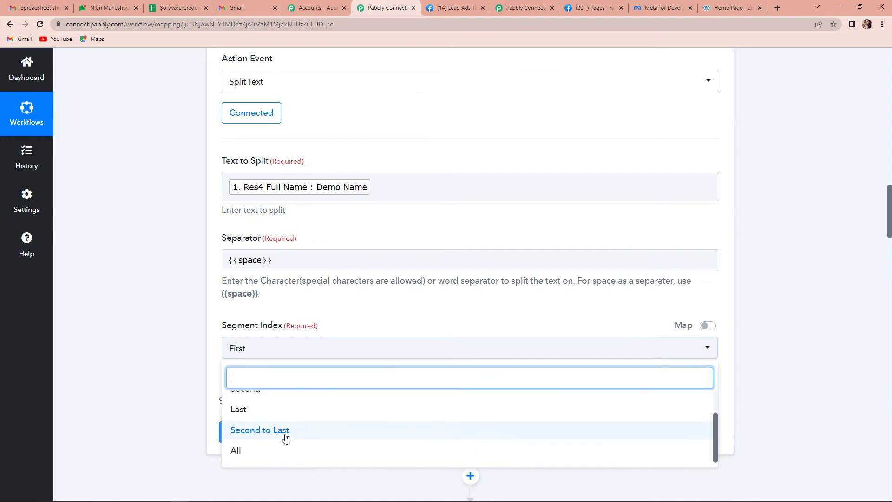
{"action": "left_click", "coordinate": [252, 451]}
{"action": "scroll", "coordinate": [151, 313], "scroll_direction": "down", "scroll_amount": 1}
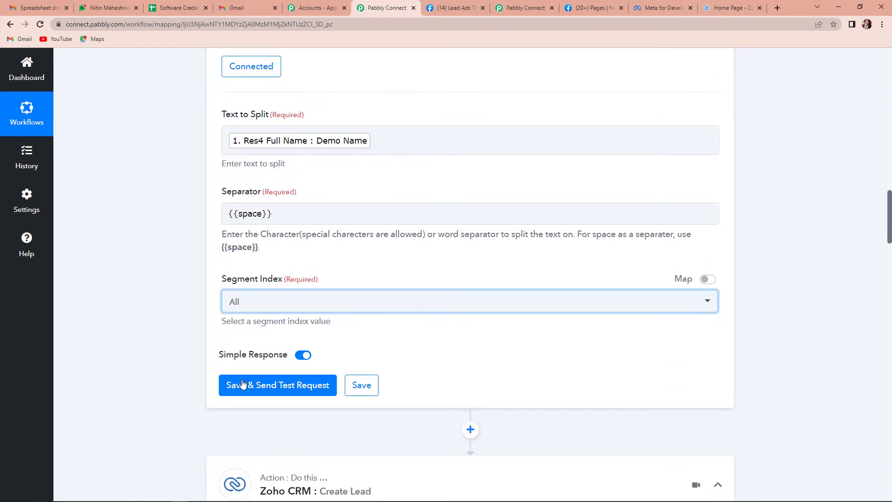
{"action": "left_click", "coordinate": [276, 389]}
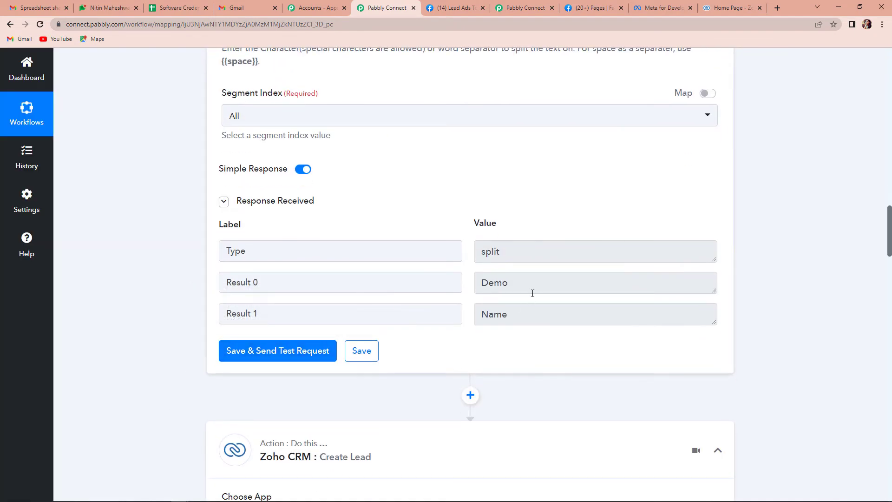
{"action": "scroll", "coordinate": [796, 299], "scroll_direction": "down", "scroll_amount": 7}
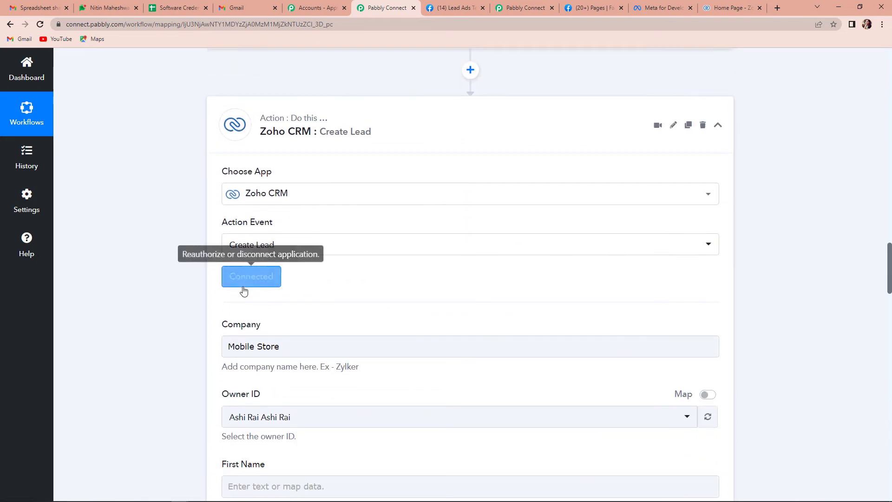
Reconfirm the existing Zoho CRM connection and map split Result 0 into First Name.
{"action": "left_click", "coordinate": [255, 278]}
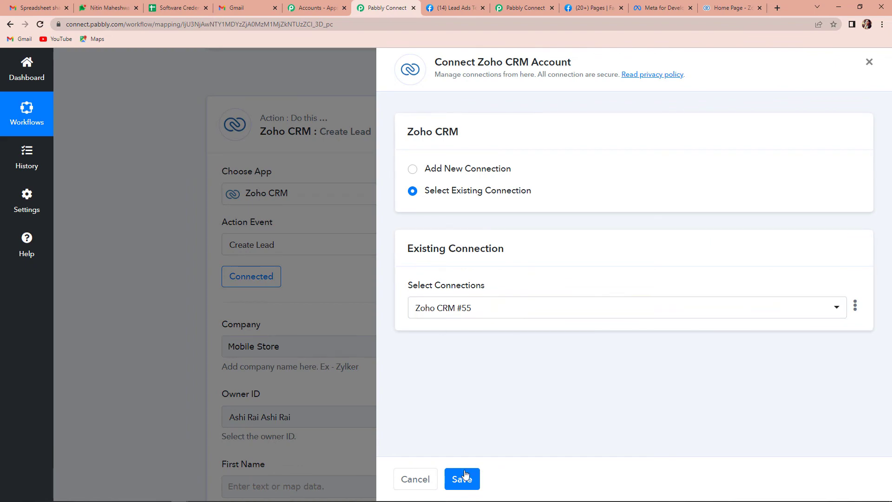
{"action": "left_click", "coordinate": [460, 479]}
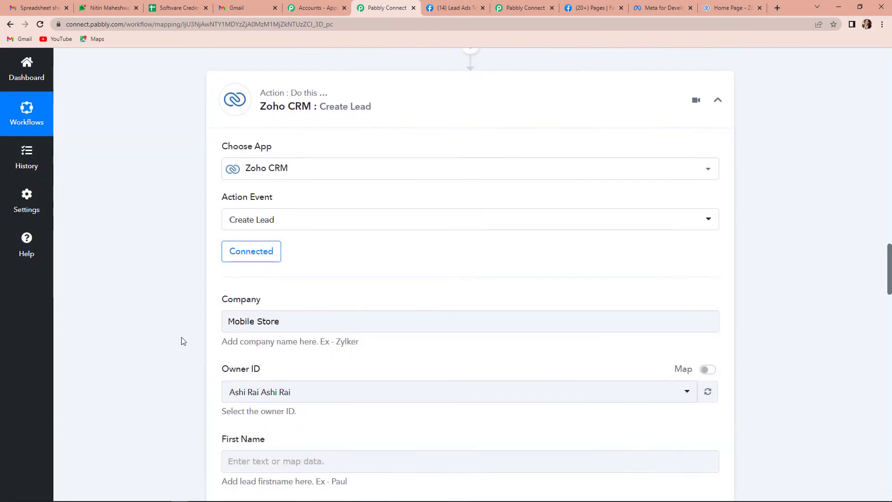
{"action": "scroll", "coordinate": [181, 340], "scroll_direction": "down", "scroll_amount": 5}
{"action": "left_click", "coordinate": [263, 254]}
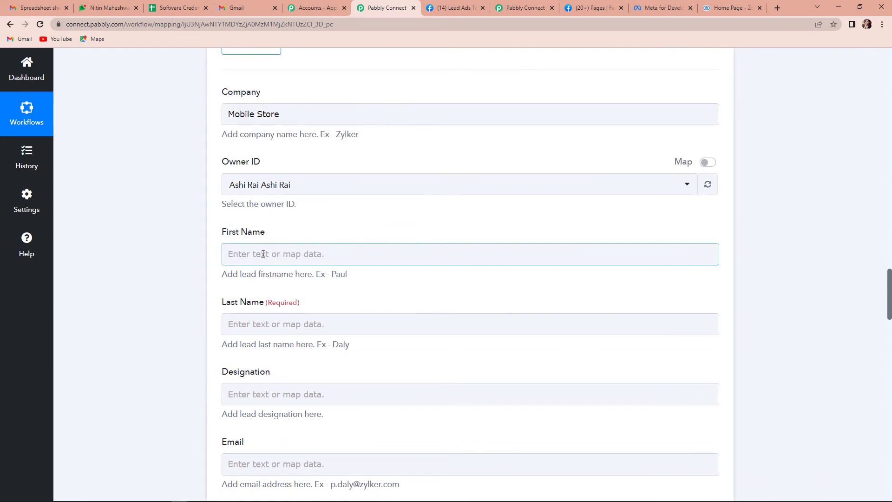
{"action": "left_click", "coordinate": [263, 254]}
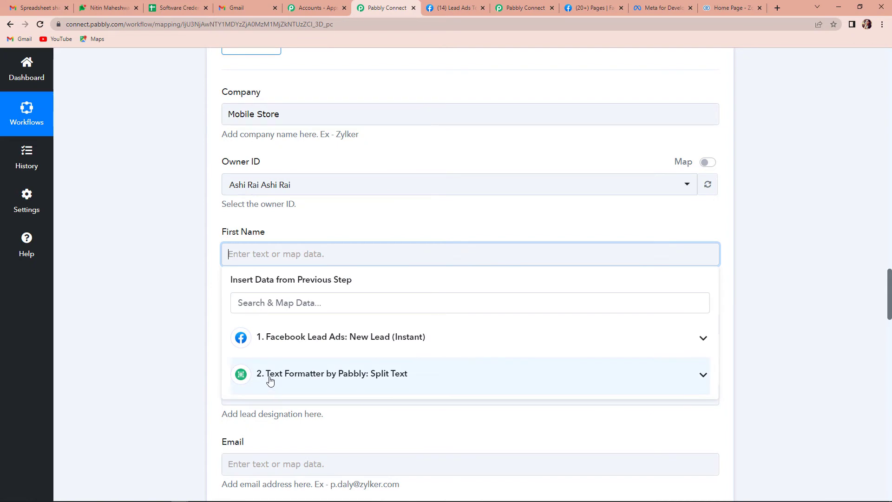
{"action": "left_click", "coordinate": [299, 382]}
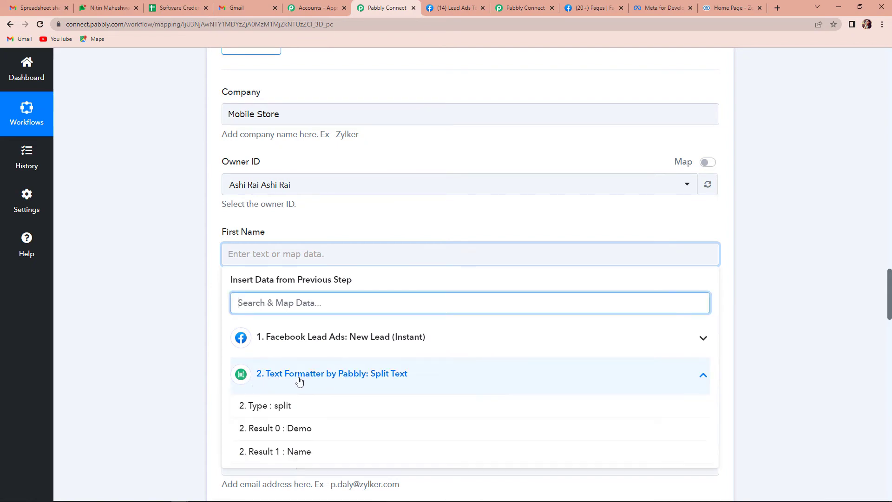
{"action": "left_click", "coordinate": [286, 430]}
{"action": "left_click", "coordinate": [154, 316]}
Map split Result 1 into the Last Name field.
{"action": "scroll", "coordinate": [154, 316], "scroll_direction": "down", "scroll_amount": 3}
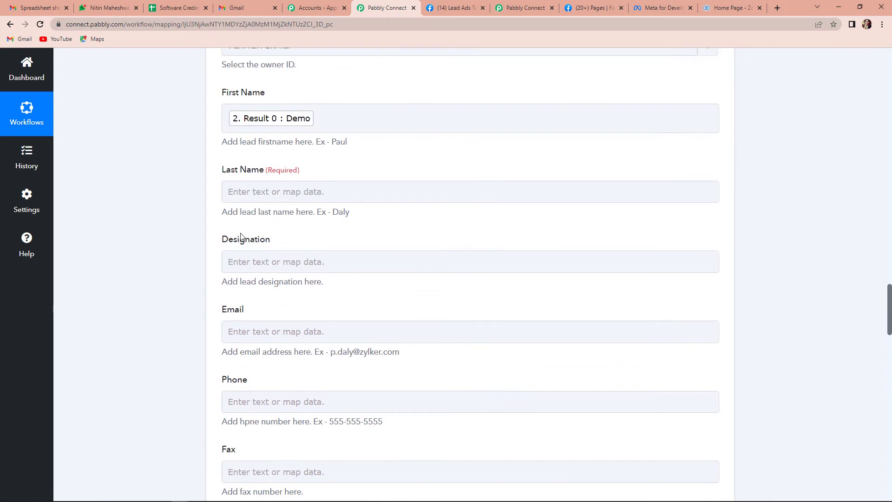
{"action": "left_click", "coordinate": [271, 195]}
{"action": "left_click", "coordinate": [285, 312]}
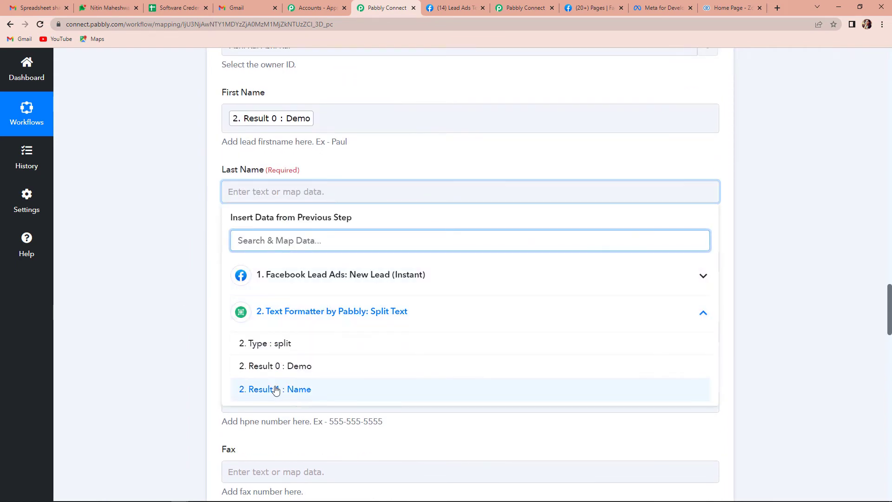
{"action": "left_click", "coordinate": [276, 389]}
{"action": "left_click", "coordinate": [146, 289]}
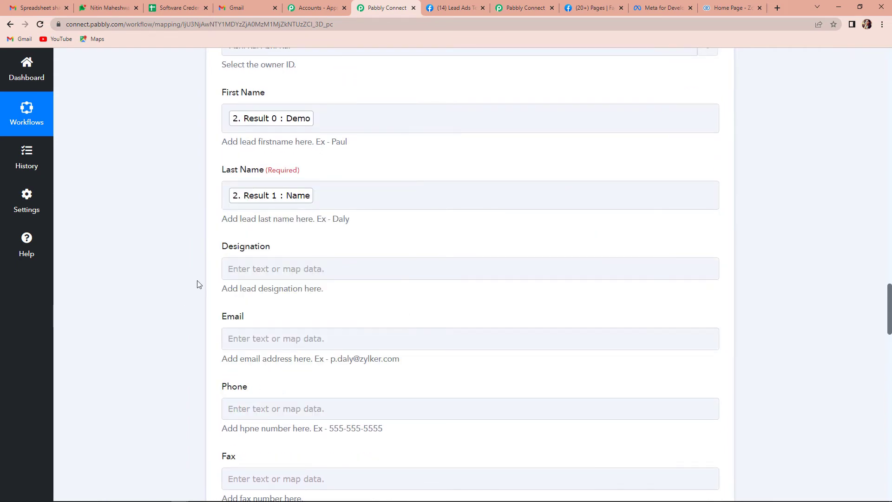
{"action": "left_click", "coordinate": [235, 269]}
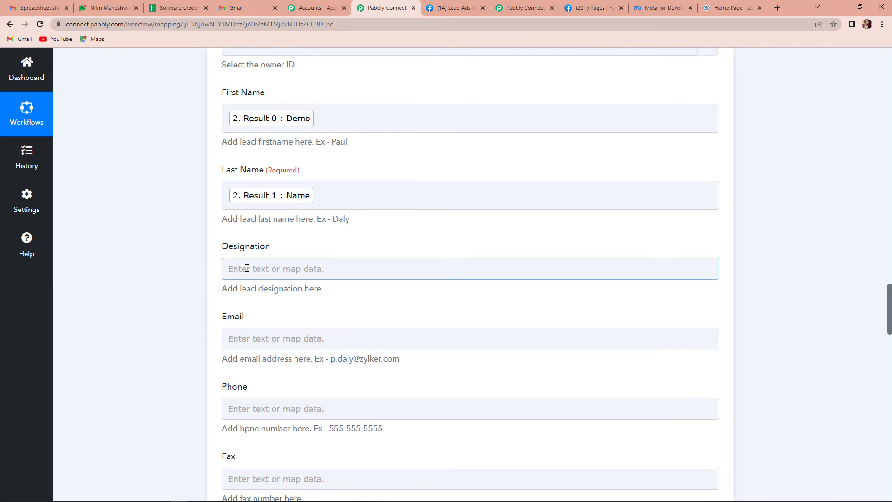
Map the Facebook lead's Res4 Email into the Email field.
{"action": "left_click", "coordinate": [249, 338]}
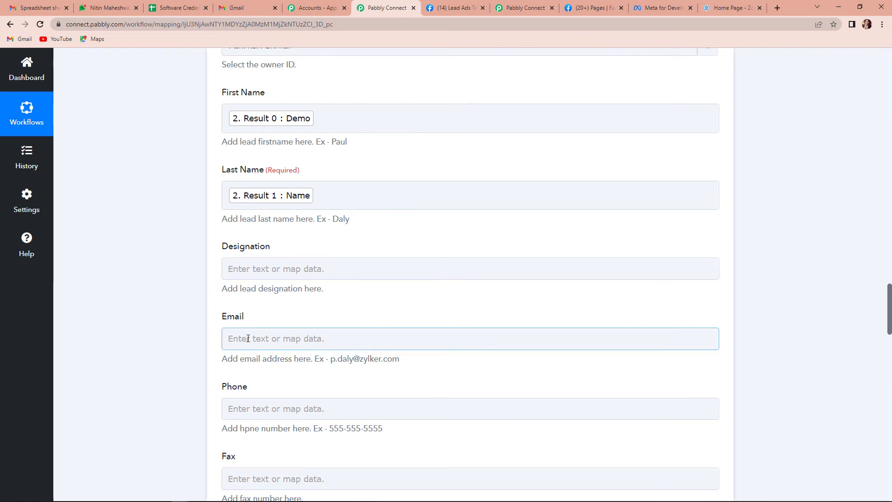
{"action": "left_click", "coordinate": [248, 338]}
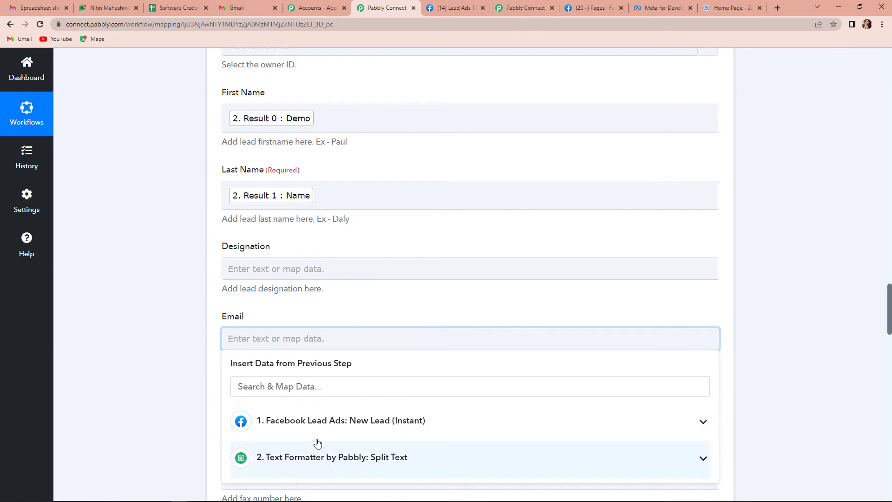
{"action": "scroll", "coordinate": [316, 446], "scroll_direction": "down", "scroll_amount": 1}
{"action": "left_click", "coordinate": [323, 328]}
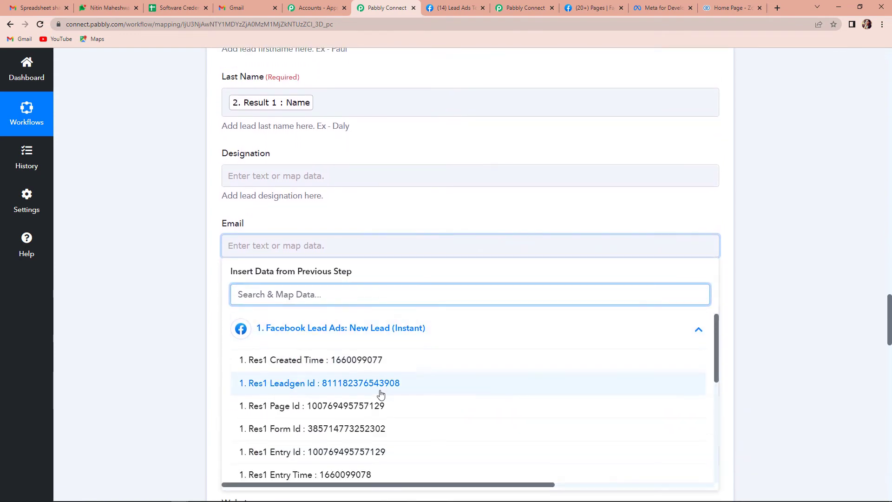
{"action": "scroll", "coordinate": [380, 393], "scroll_direction": "down", "scroll_amount": 5}
{"action": "scroll", "coordinate": [380, 394], "scroll_direction": "down", "scroll_amount": 2}
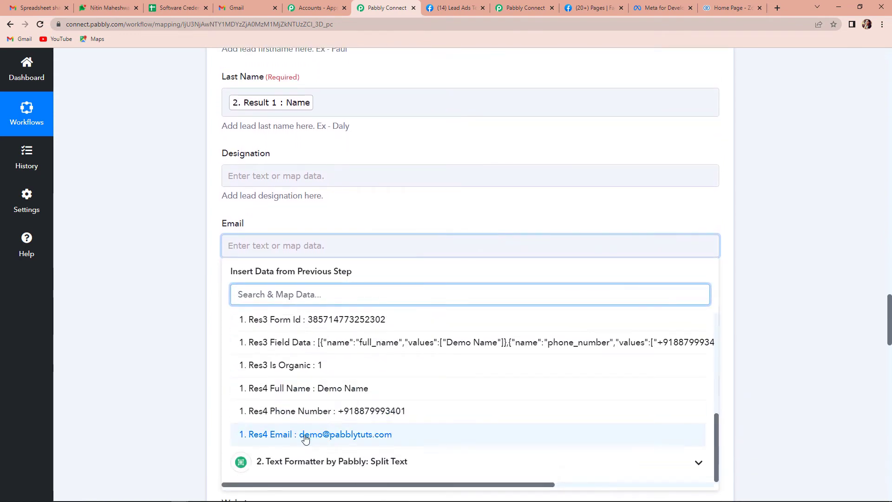
{"action": "left_click", "coordinate": [308, 433]}
{"action": "left_click", "coordinate": [132, 351]}
{"action": "scroll", "coordinate": [132, 350], "scroll_direction": "down", "scroll_amount": 3}
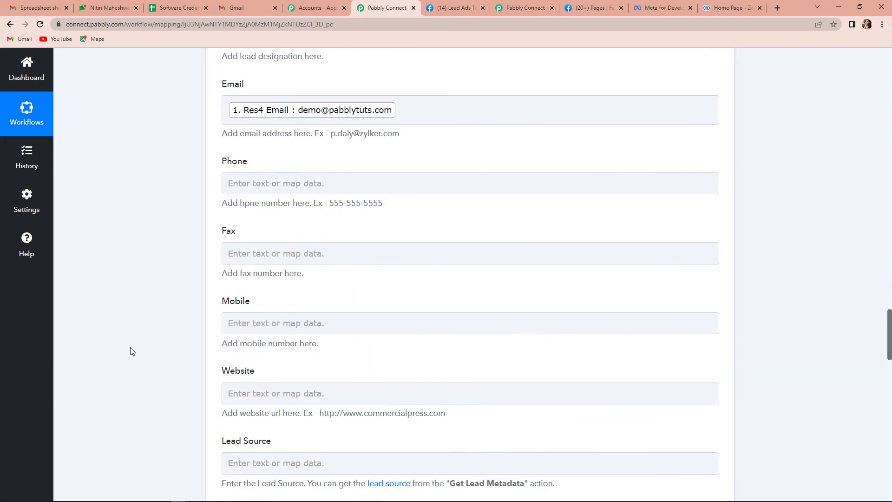
Type the lead's phone number into the Phone field.
{"action": "left_click", "coordinate": [253, 184]}
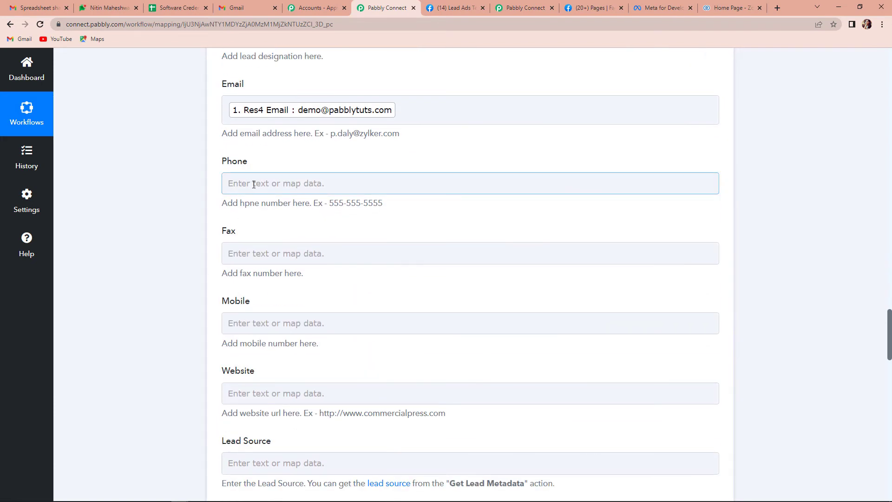
{"action": "left_click_drag", "start_coordinate": [384, 203], "coordinate": [332, 206]}
{"action": "left_click", "coordinate": [294, 184]}
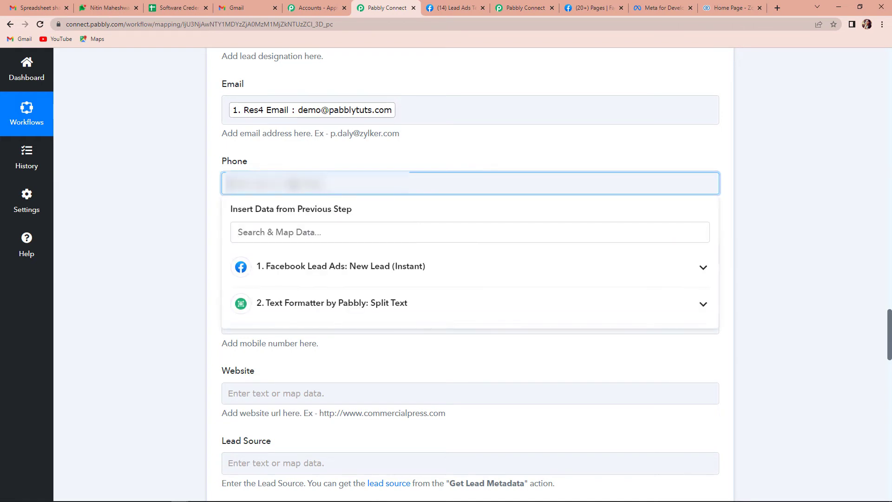
{"action": "type", "text": "+91"}
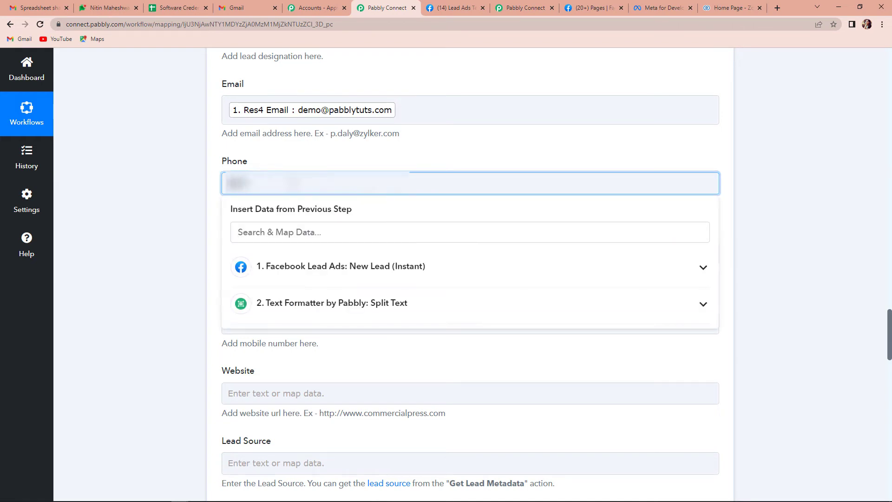
{"action": "type", "text": "9876543210"}
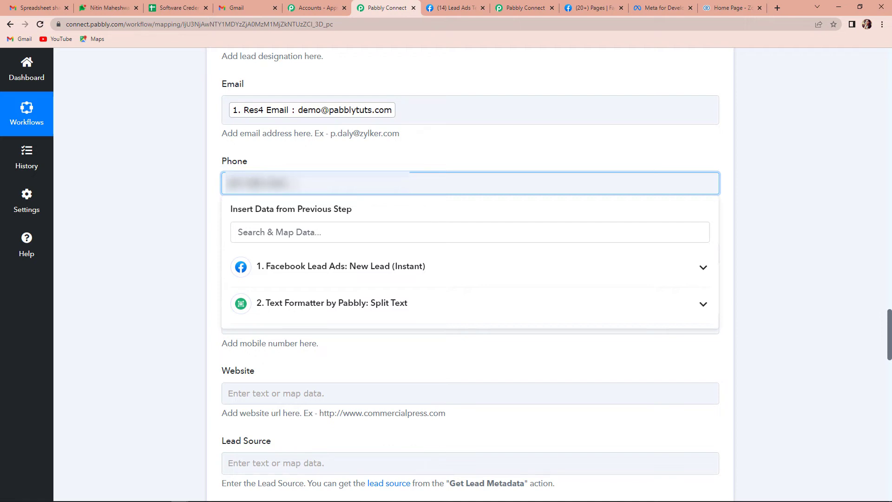
{"action": "left_click", "coordinate": [166, 218]}
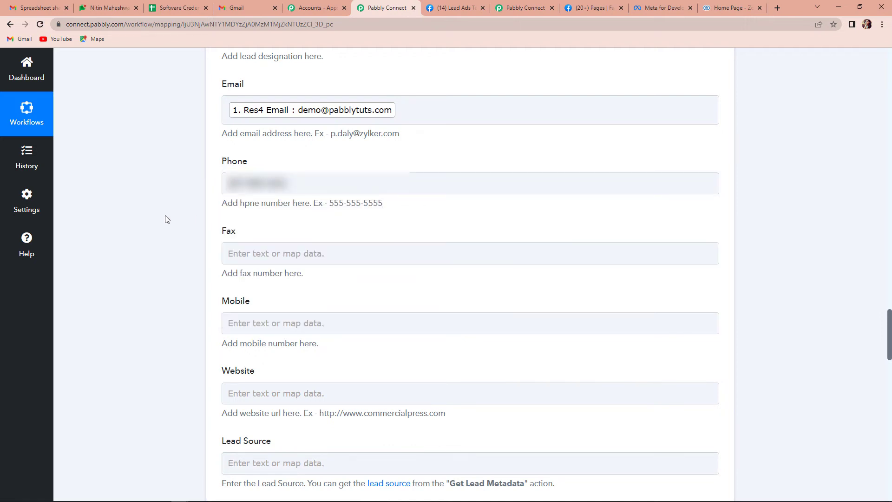
Map the Facebook lead's Res4 Phone Number into the Mobile field.
{"action": "scroll", "coordinate": [281, 265], "scroll_direction": "down", "scroll_amount": 1}
{"action": "left_click", "coordinate": [275, 270]}
{"action": "scroll", "coordinate": [295, 292], "scroll_direction": "down", "scroll_amount": 1}
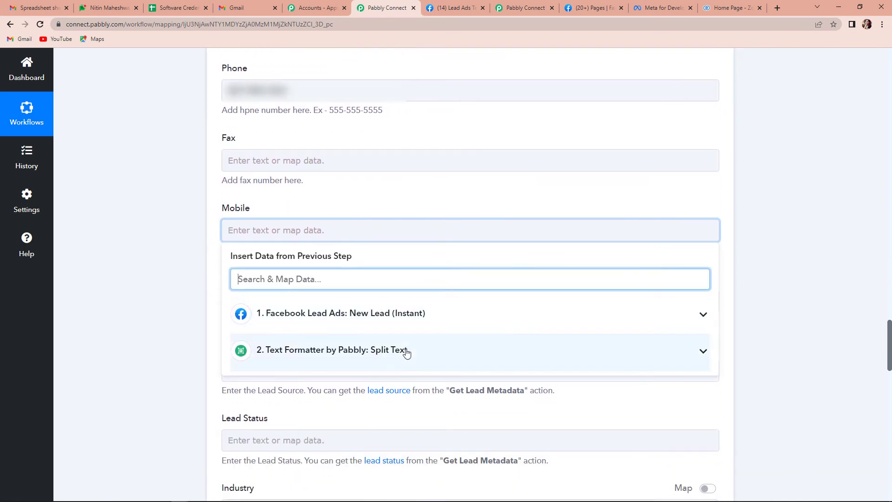
{"action": "left_click", "coordinate": [366, 324]}
{"action": "scroll", "coordinate": [398, 409], "scroll_direction": "down", "scroll_amount": 5}
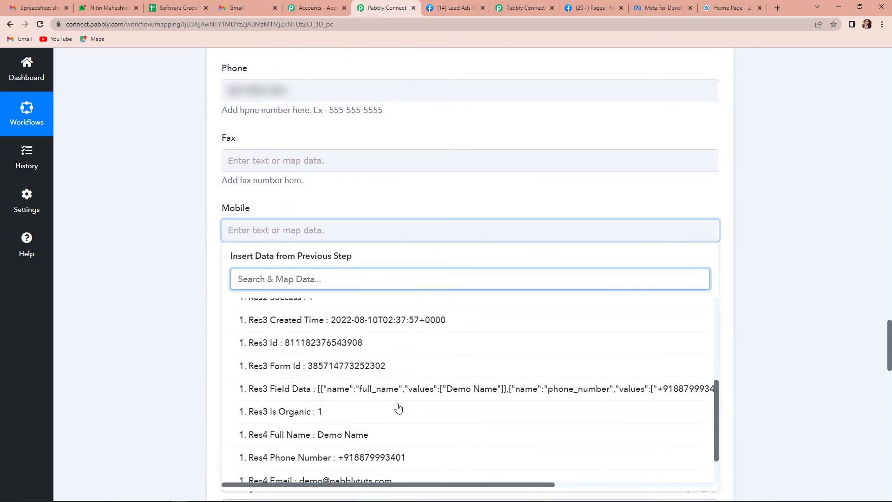
{"action": "left_click", "coordinate": [365, 466]}
{"action": "left_click", "coordinate": [125, 300]}
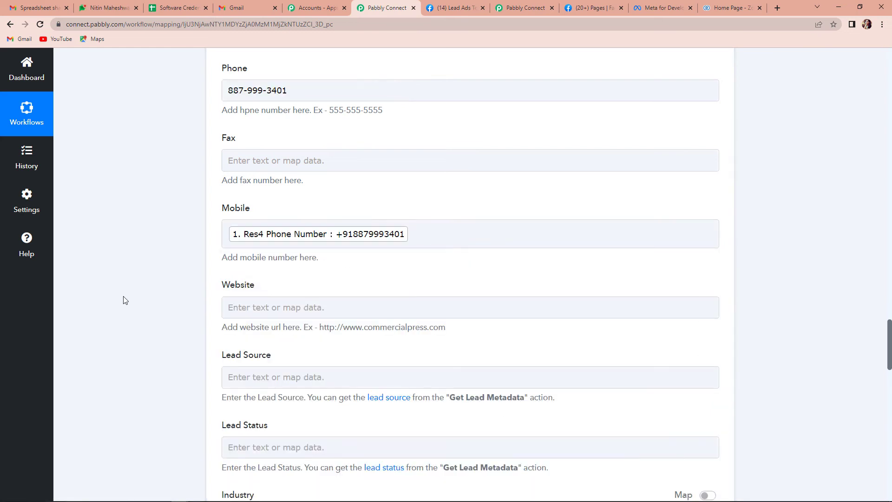
Set Annual Revenue to 100000.
{"action": "scroll", "coordinate": [124, 299], "scroll_direction": "down", "scroll_amount": 2}
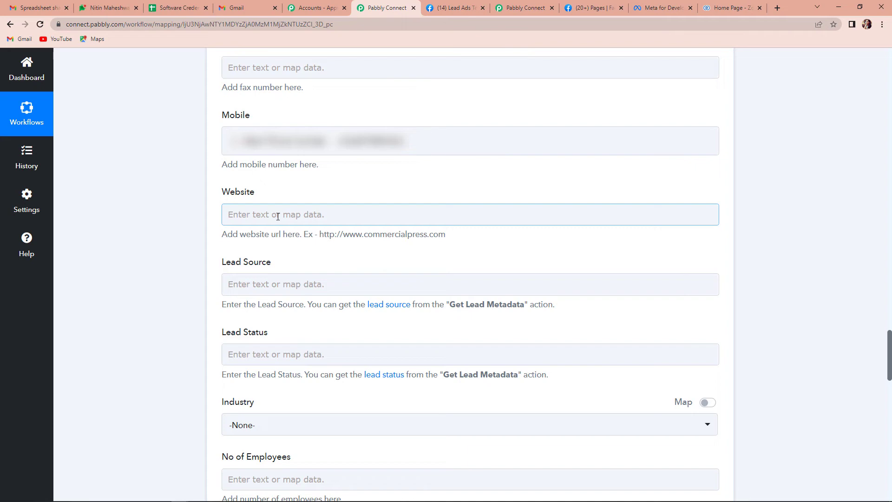
{"action": "scroll", "coordinate": [273, 261], "scroll_direction": "down", "scroll_amount": 4}
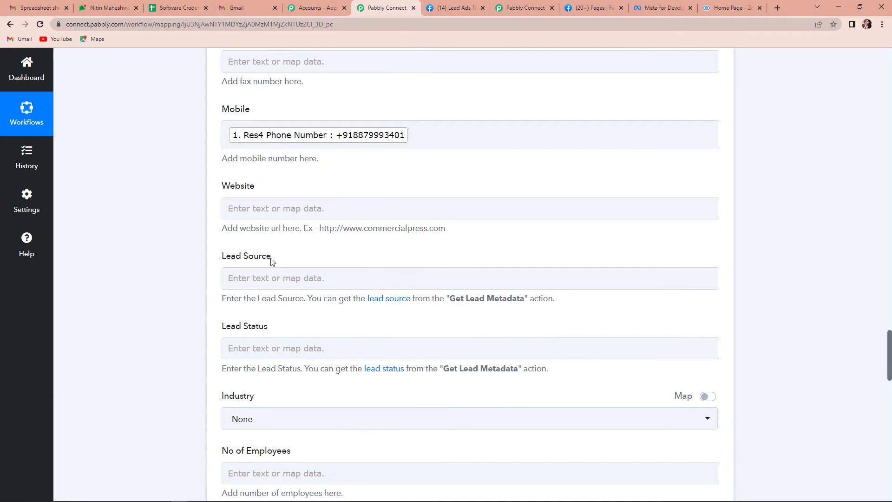
{"action": "scroll", "coordinate": [269, 251], "scroll_direction": "down", "scroll_amount": 3}
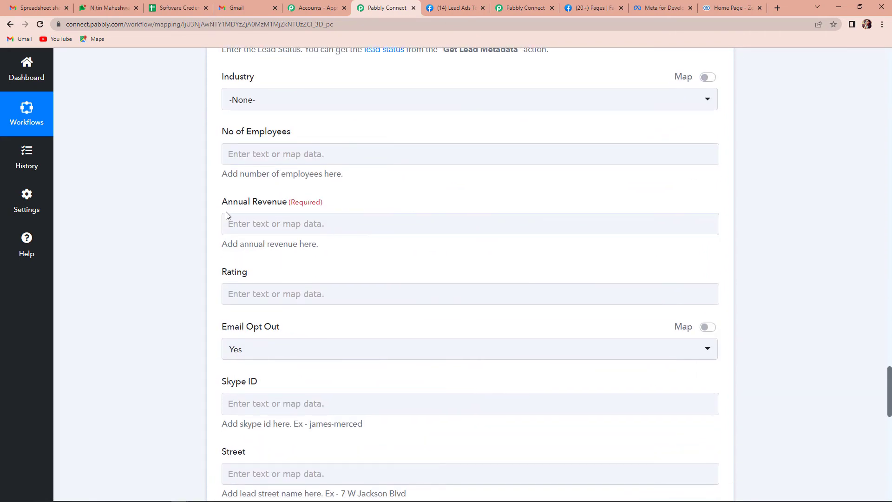
{"action": "left_click", "coordinate": [269, 223]}
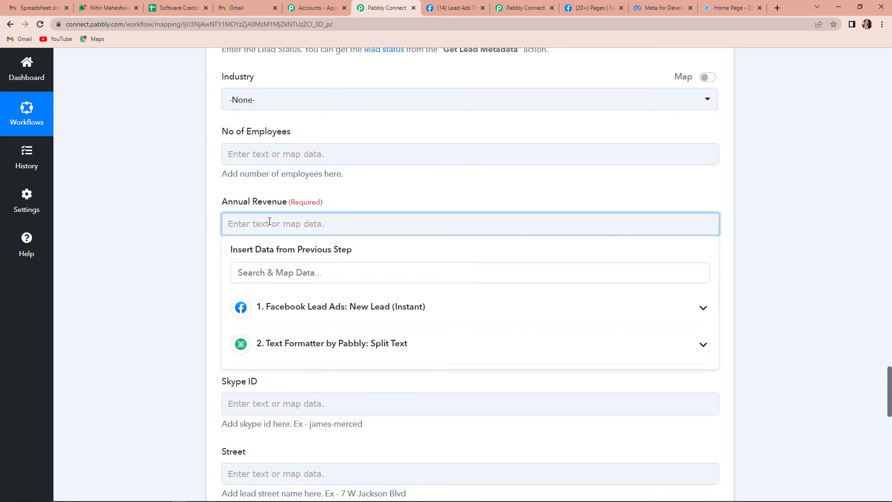
{"action": "type", "text": "100000"}
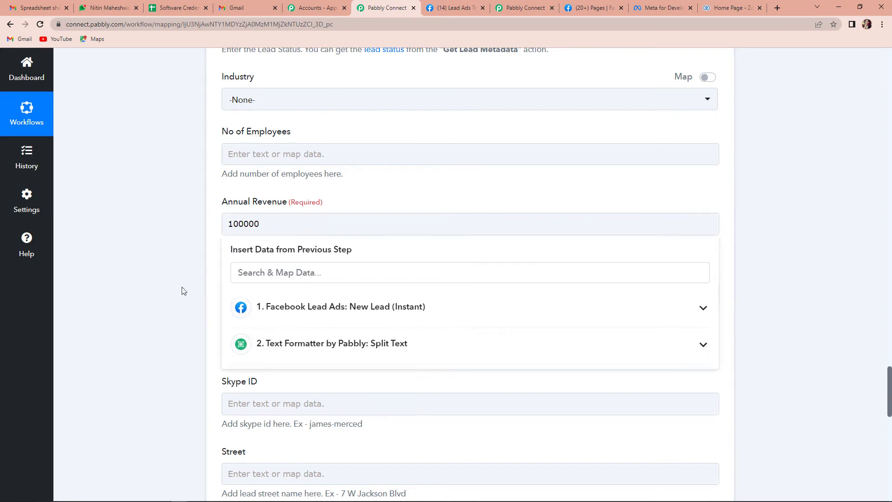
{"action": "left_click", "coordinate": [181, 291]}
{"action": "scroll", "coordinate": [181, 291], "scroll_direction": "down", "scroll_amount": 4}
{"action": "scroll", "coordinate": [181, 296], "scroll_direction": "down", "scroll_amount": 9}
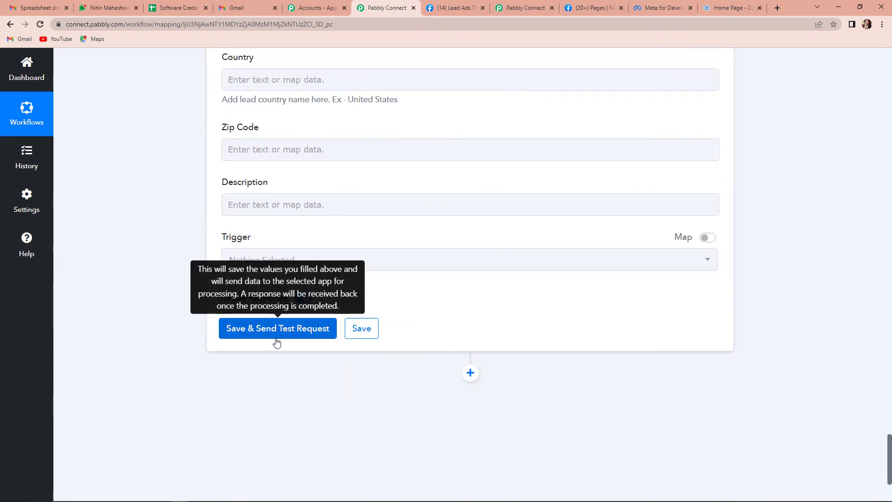
Send the Create Lead test request, getting SUCCESS with 'record added', then go to Zoho CRM.
{"action": "left_click", "coordinate": [287, 329]}
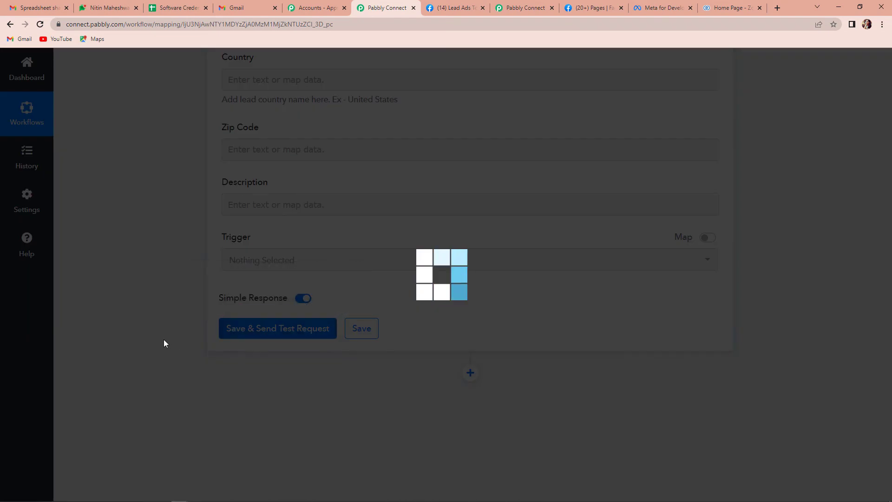
{"action": "scroll", "coordinate": [164, 344], "scroll_direction": "down", "scroll_amount": 3}
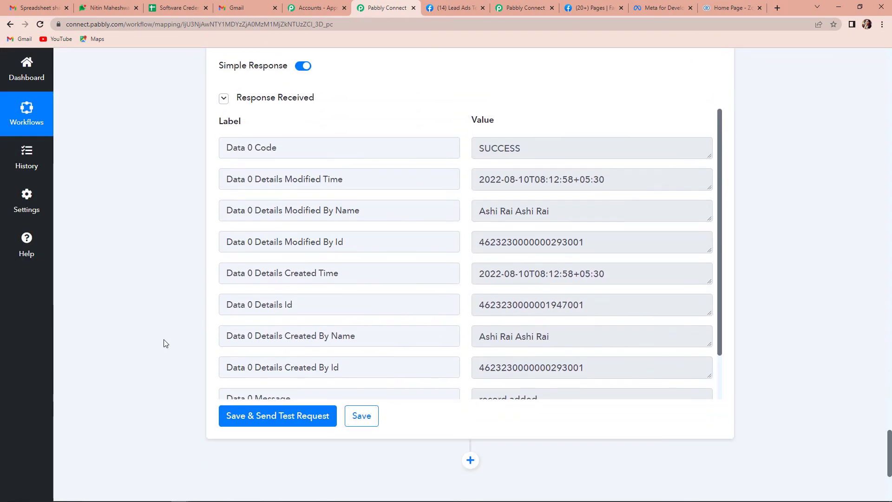
{"action": "scroll", "coordinate": [590, 334], "scroll_direction": "down", "scroll_amount": 2}
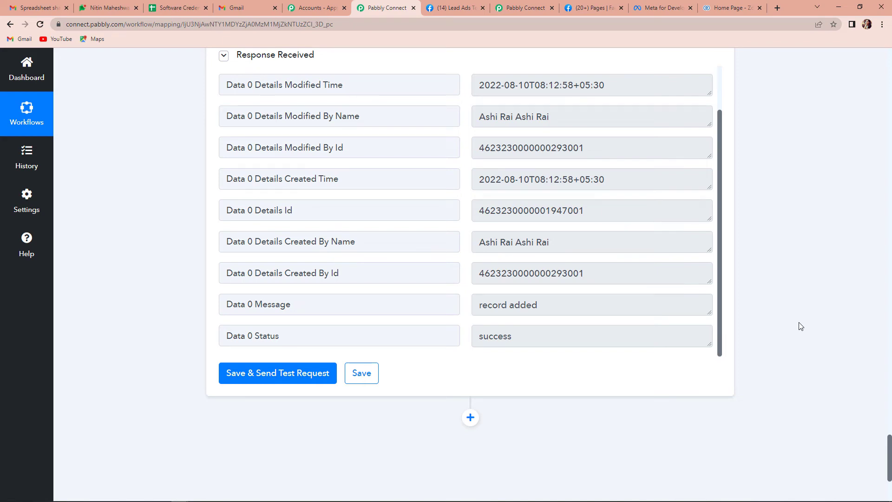
{"action": "left_click", "coordinate": [730, 8]}
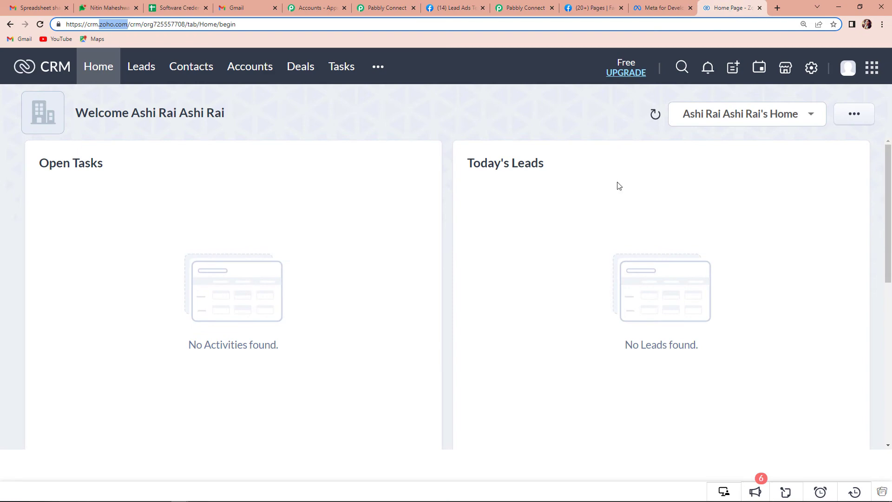
View Zoho CRM Leads to confirm the Demo Name lead at Mobile Store, then return to Pabbly.
{"action": "left_click", "coordinate": [142, 75]}
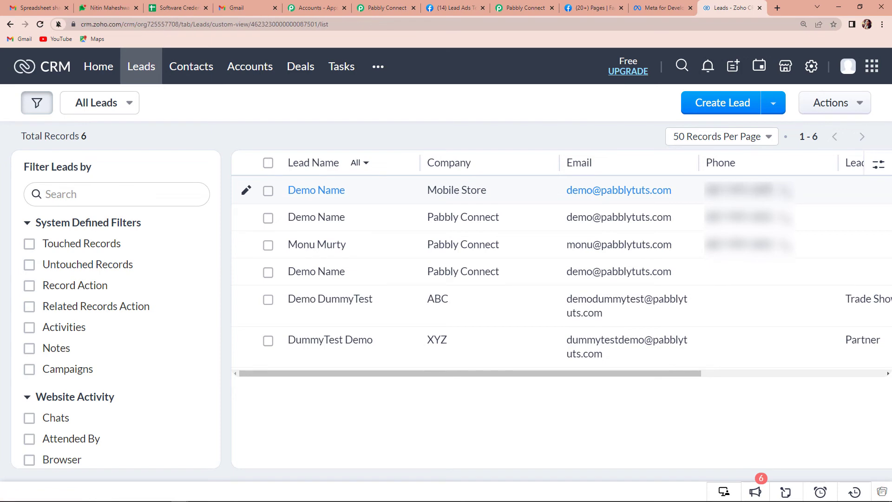
{"action": "left_click", "coordinate": [385, 8]}
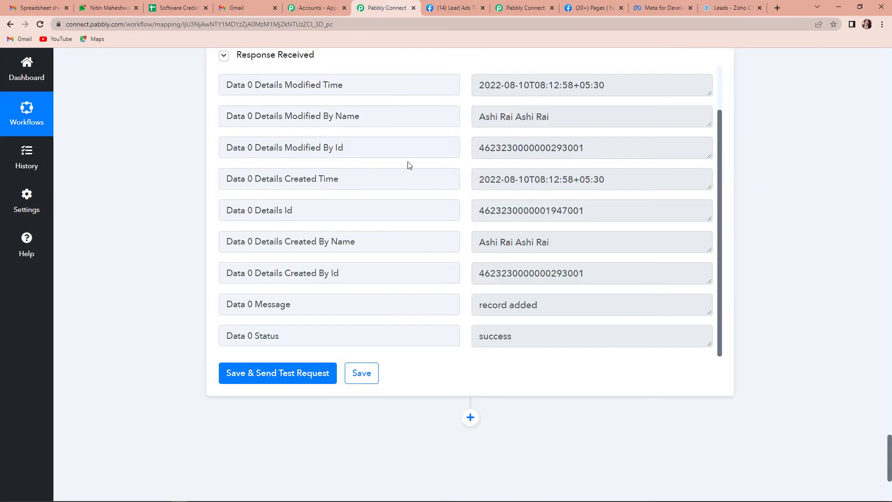
Delete the previously sent test lead in Meta's Lead Ads Testing Tool.
{"action": "scroll", "coordinate": [748, 269], "scroll_direction": "up", "scroll_amount": 15}
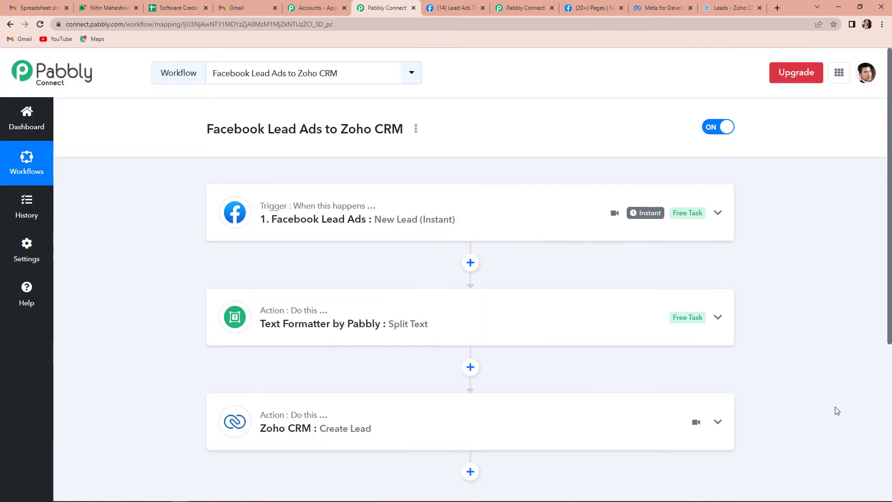
{"action": "left_click", "coordinate": [458, 10]}
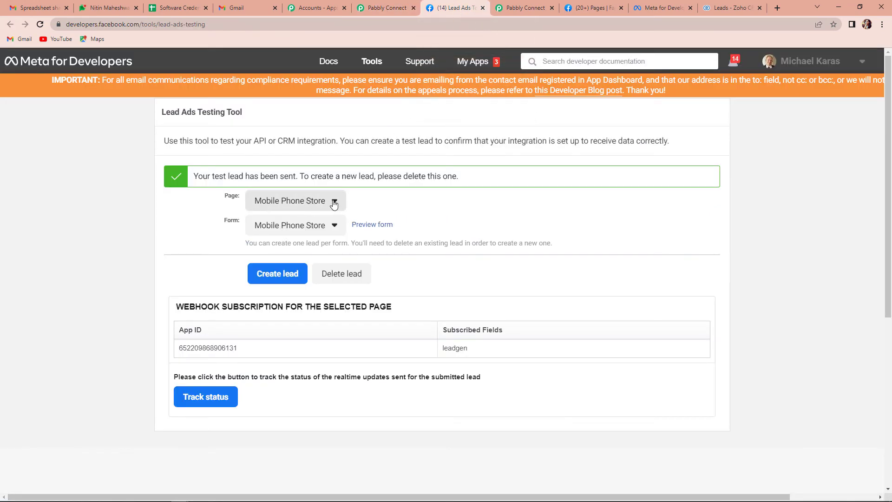
{"action": "left_click", "coordinate": [335, 275]}
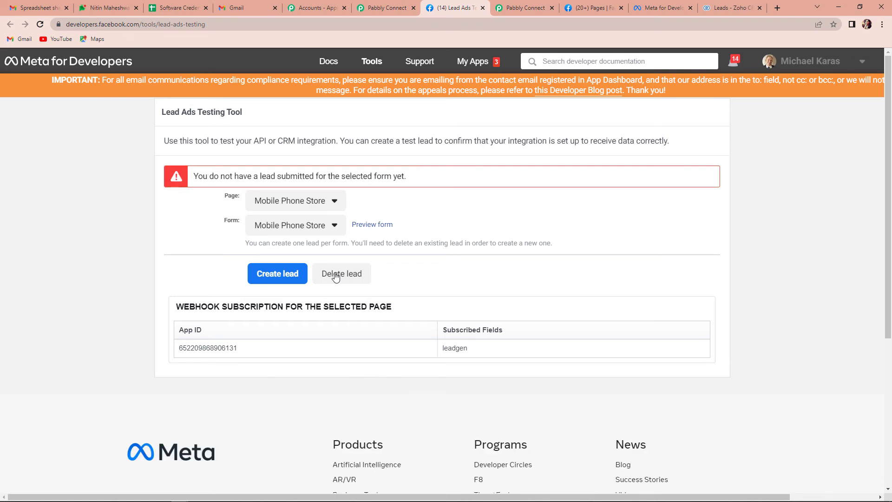
{"action": "left_click", "coordinate": [336, 275]}
Submit a new Mobile Applicant test lead with phone and e-mail, then open Zoho CRM's leads.
{"action": "left_click", "coordinate": [373, 226]}
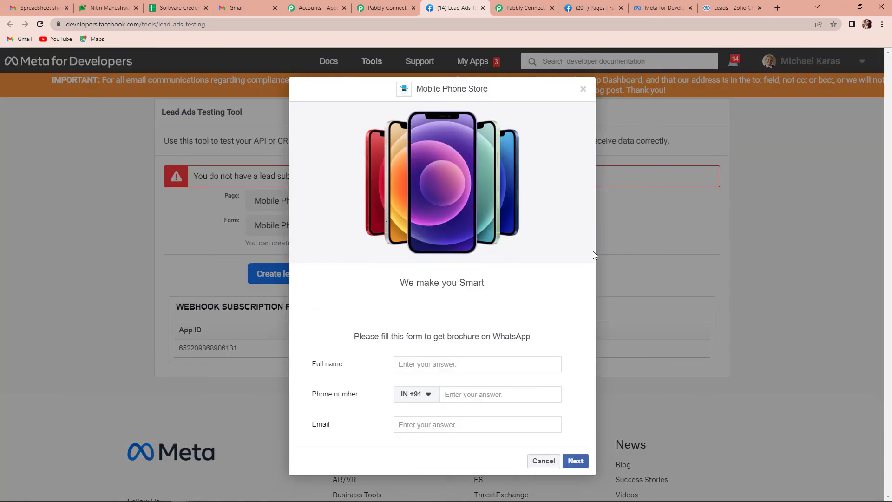
{"action": "left_click", "coordinate": [462, 365]}
{"action": "type", "text": "Mobile Applicant"}
{"action": "left_click", "coordinate": [471, 394]}
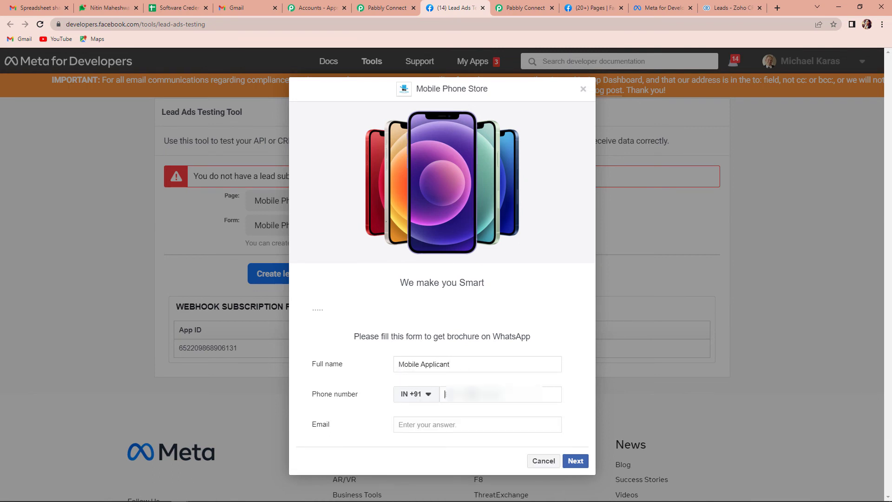
{"action": "type", "text": "8"}
{"action": "left_click", "coordinate": [436, 428]}
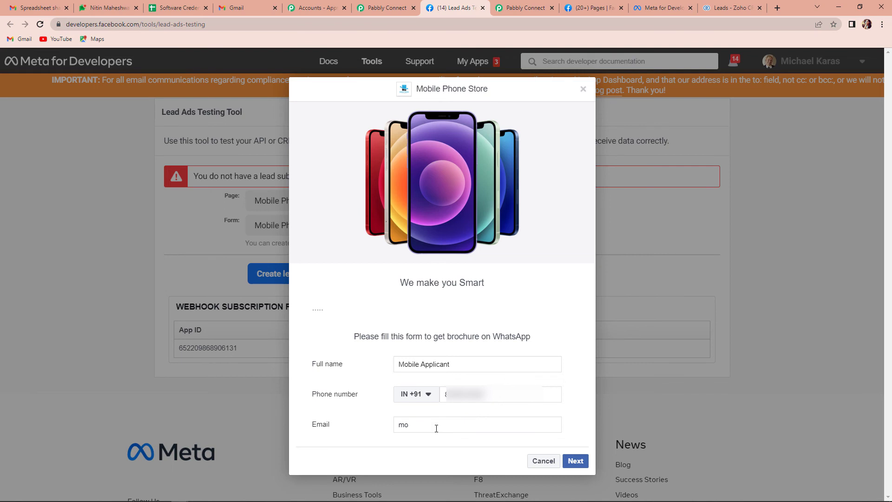
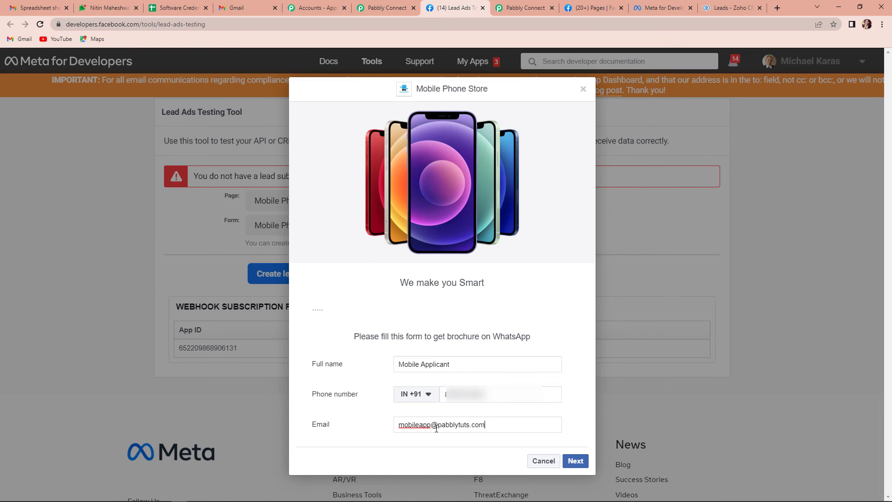
{"action": "left_click", "coordinate": [575, 460]}
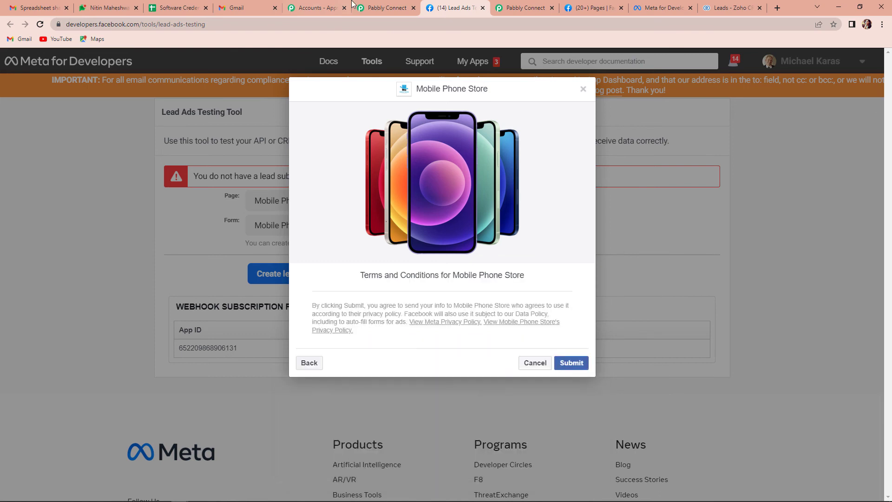
{"action": "left_click", "coordinate": [577, 370]}
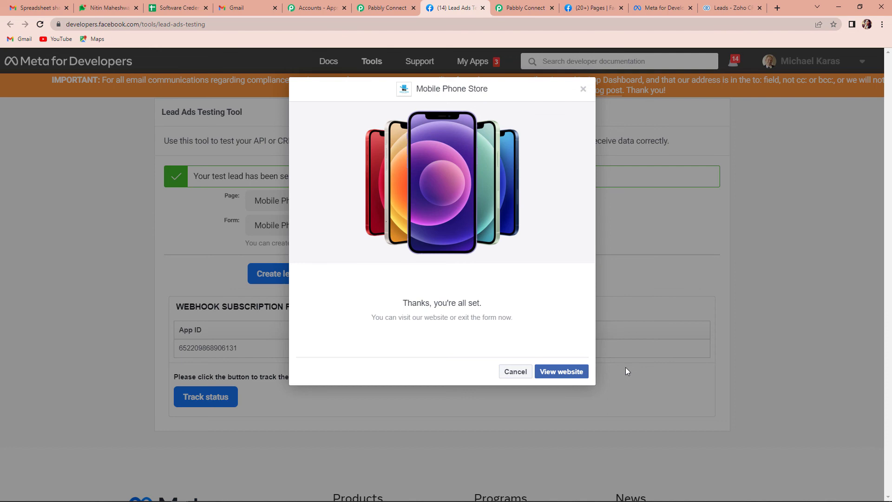
{"action": "left_click", "coordinate": [734, 7]}
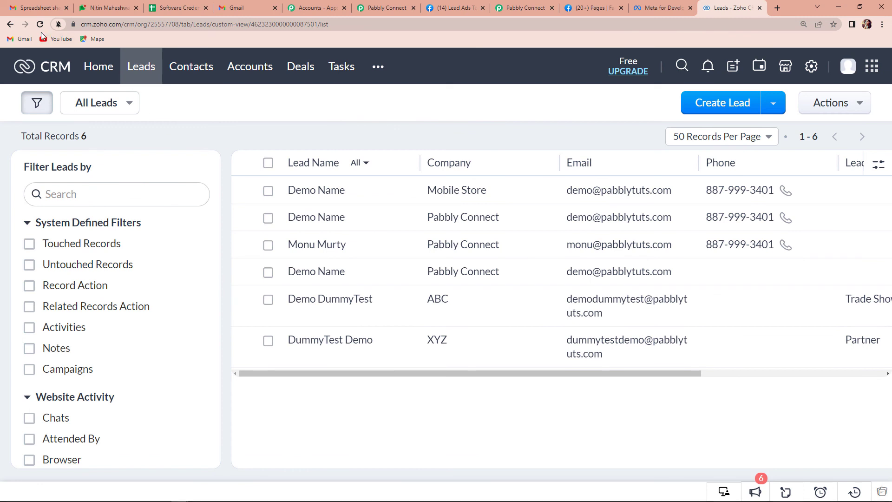
Reload Zoho CRM Leads to see the Mobile Applicant lead (7 records), then return to the Pabbly workflow.
{"action": "left_click", "coordinate": [40, 24]}
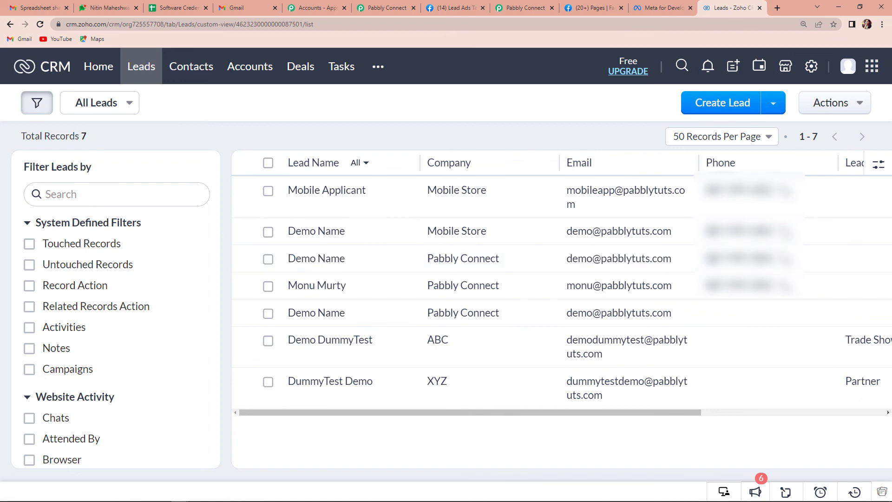
{"action": "left_click", "coordinate": [376, 8]}
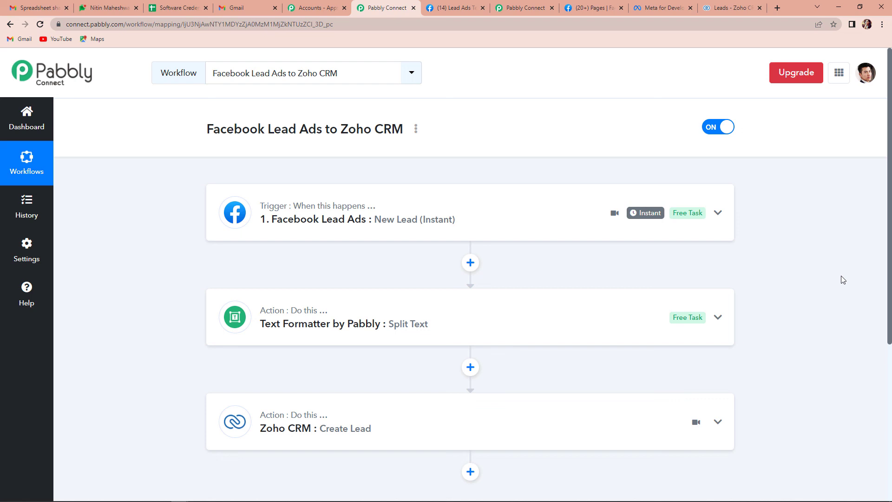
{"action": "scroll", "coordinate": [300, 391], "scroll_direction": "down", "scroll_amount": 1}
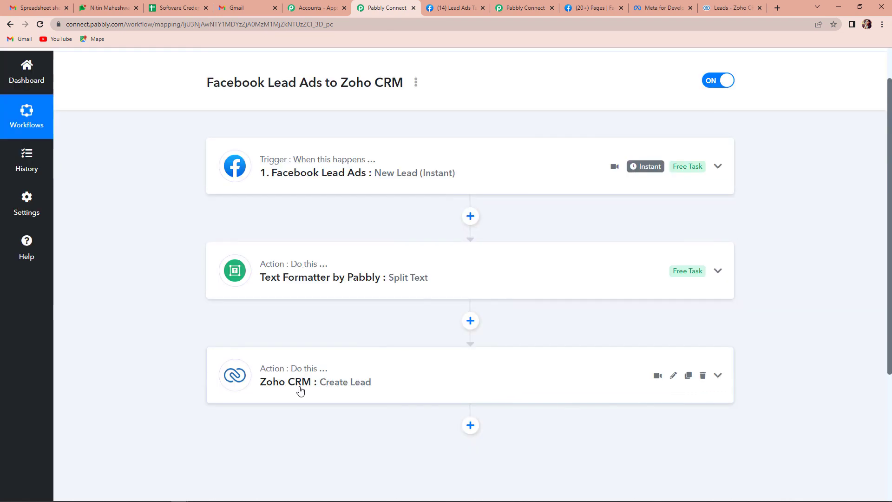